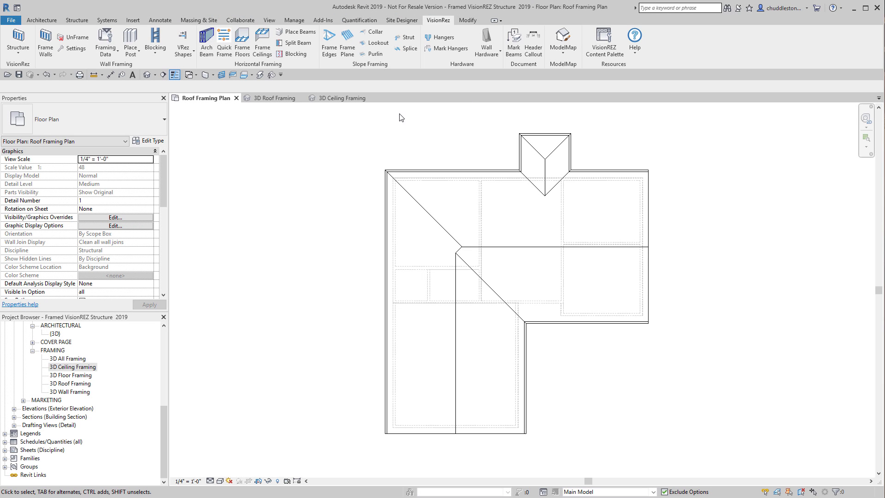
Step: Frame the eave, rake, ridge, hip and valley edges using the Rafter Frame configuration
click(328, 55)
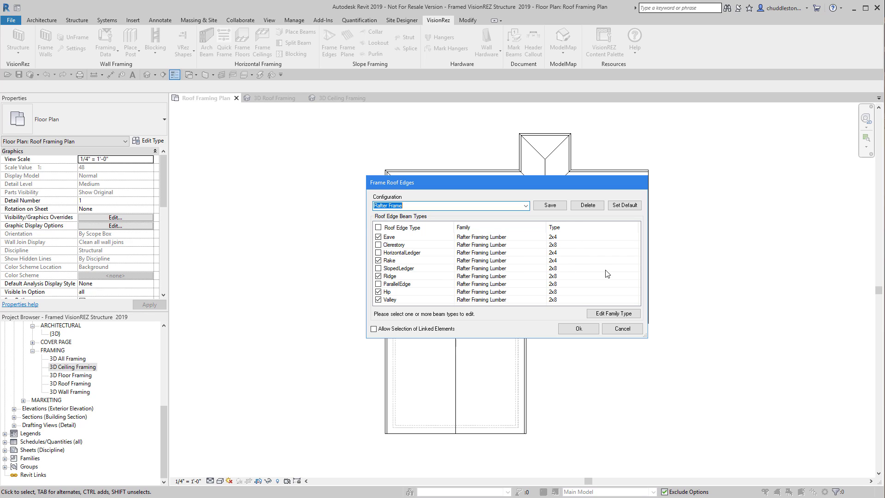
click(578, 329)
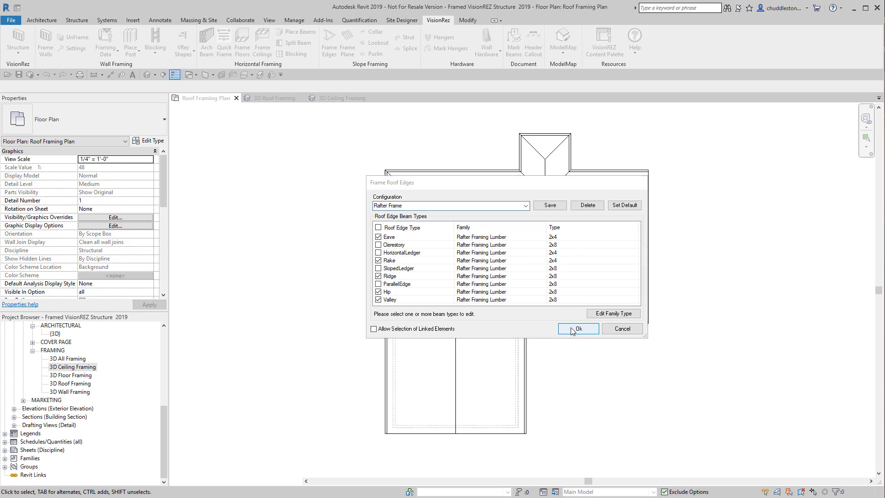
Step: Window-select the whole roof to build its edge framing, then review the edge beams in 3D
drag(718, 438, 282, 124)
click(51, 85)
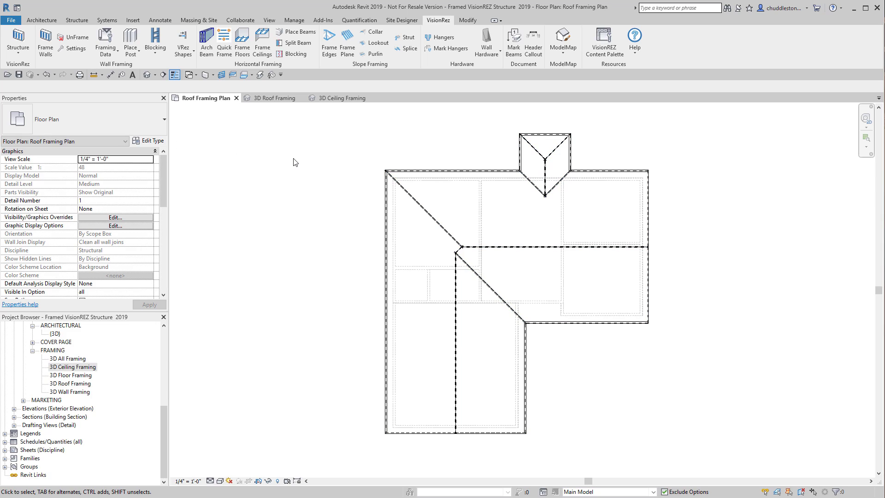
click(263, 96)
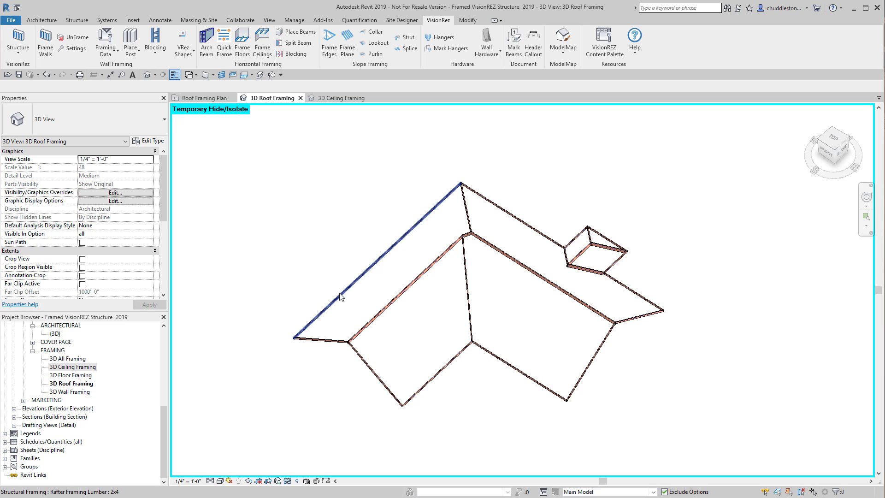
Step: Set roof-plane framing to Rafter Framing - Cut Rafters 2x6 at 2' 0" spacing and begin picking roofs
click(202, 98)
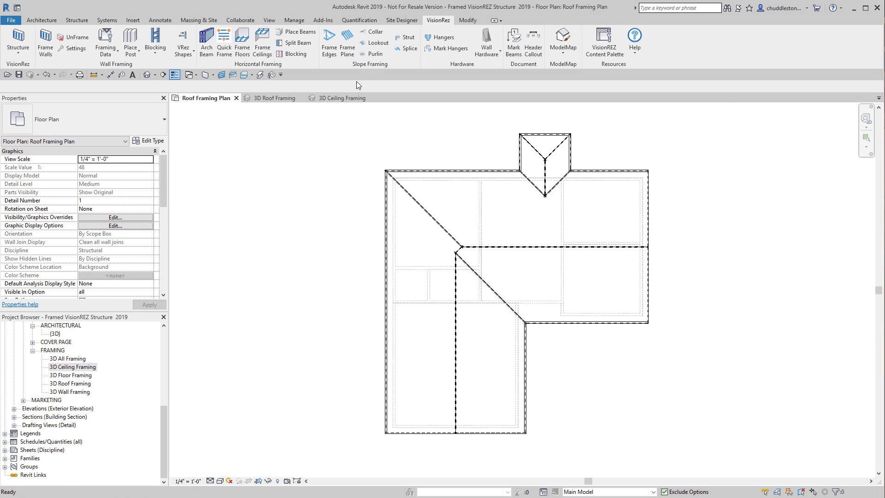
click(352, 45)
drag(445, 174, 239, 189)
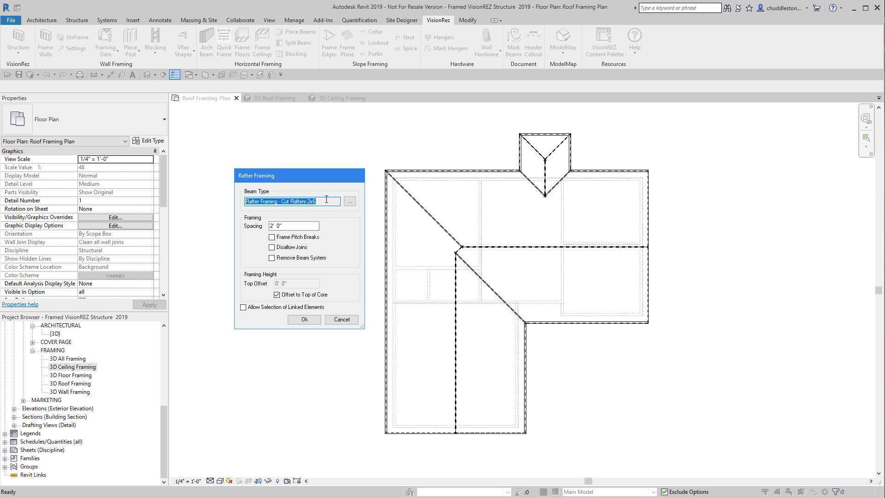
click(349, 203)
click(277, 213)
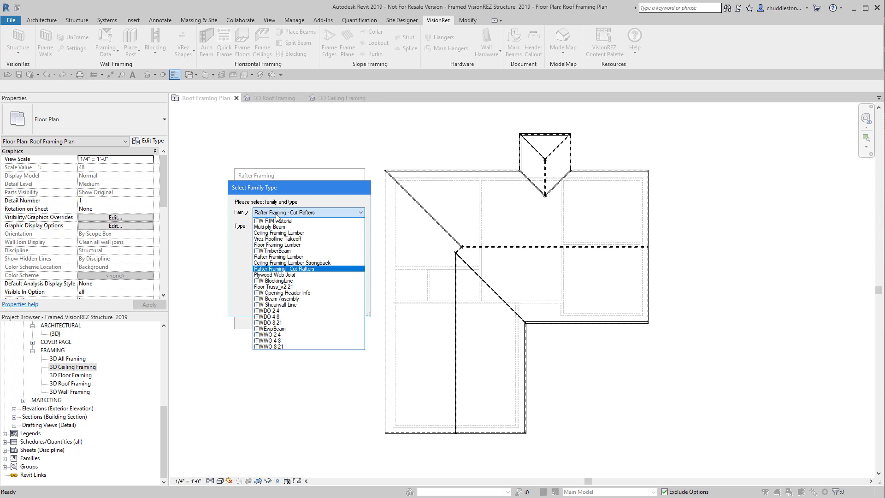
click(270, 270)
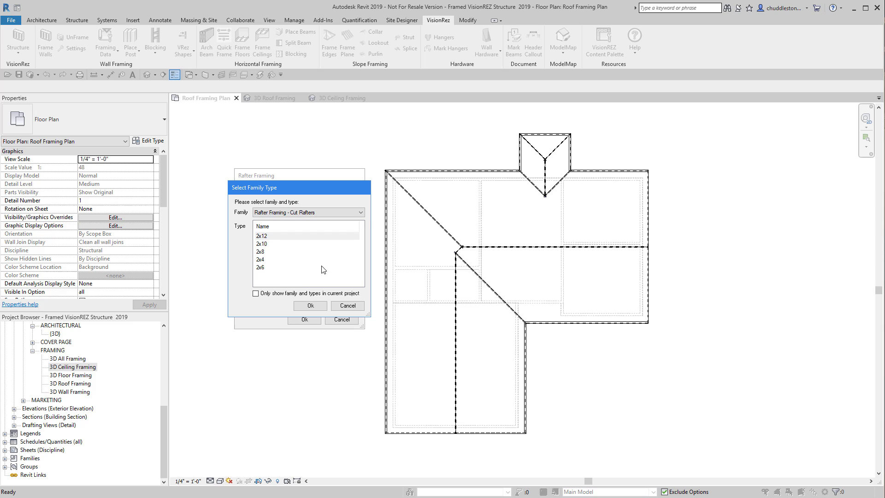
click(259, 268)
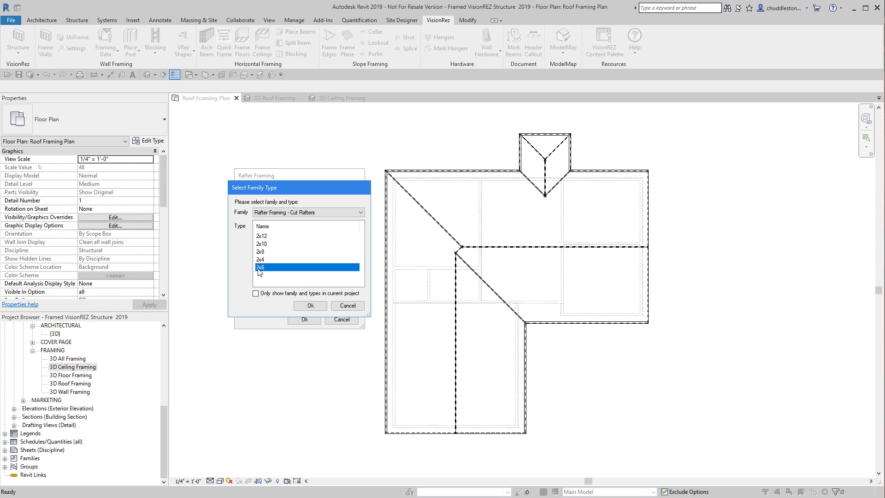
click(310, 306)
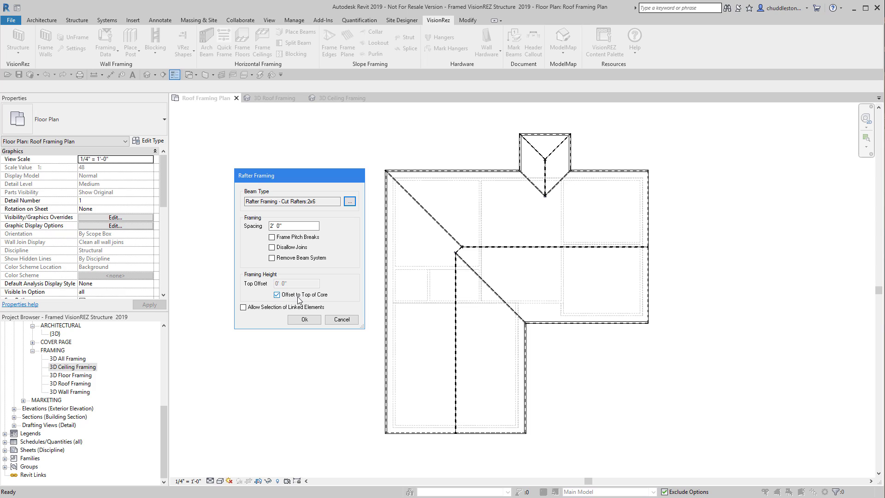
click(304, 320)
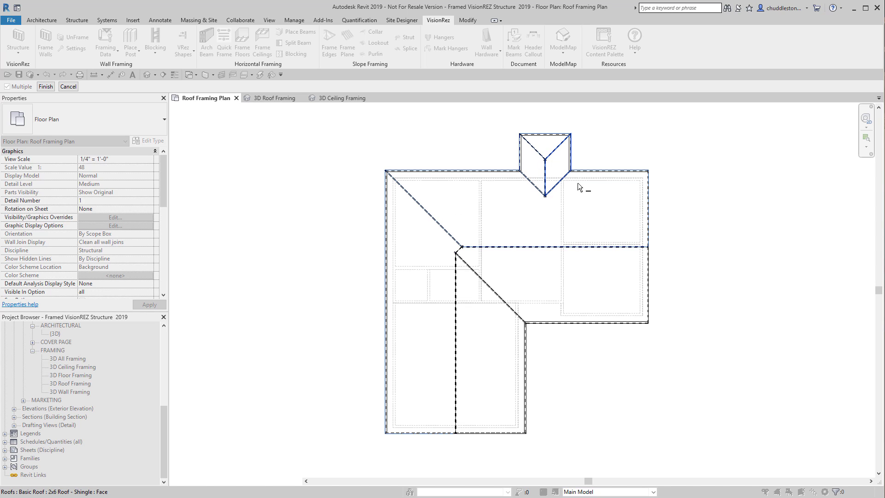
Step: Generate the 2x6 rafters on every plane and isolate the Roof 6 group with HI
click(45, 87)
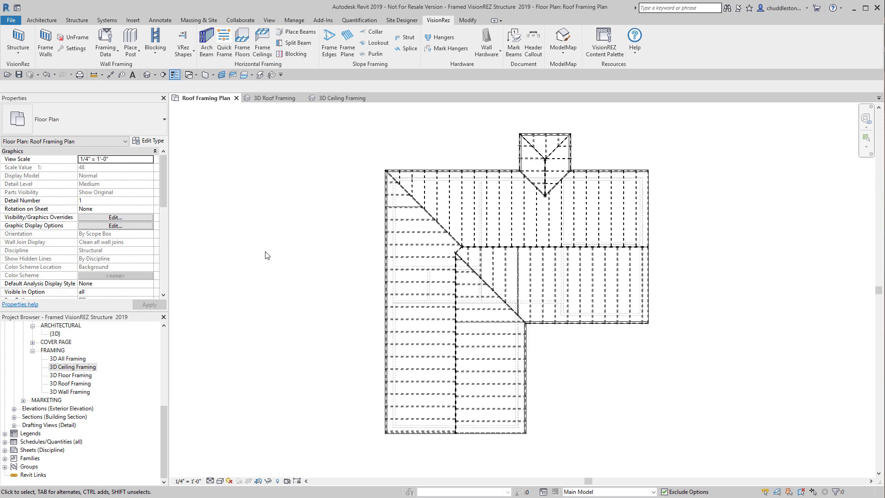
click(383, 252)
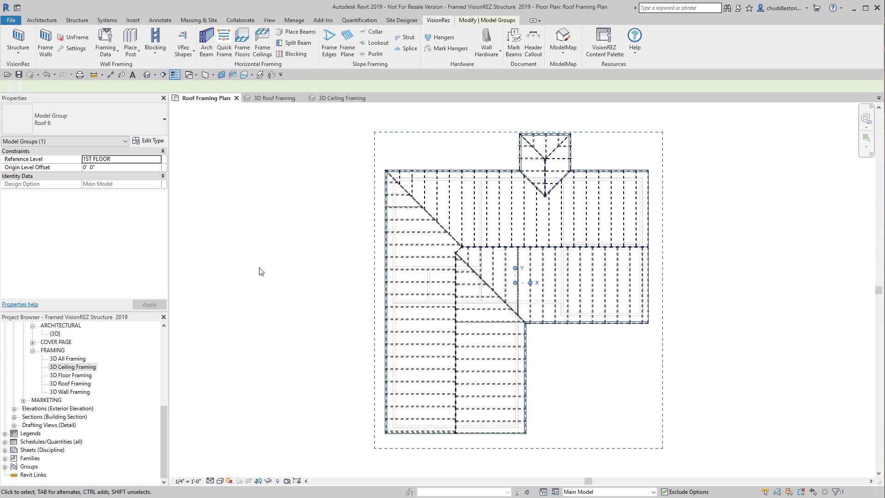
key(h)
key(i)
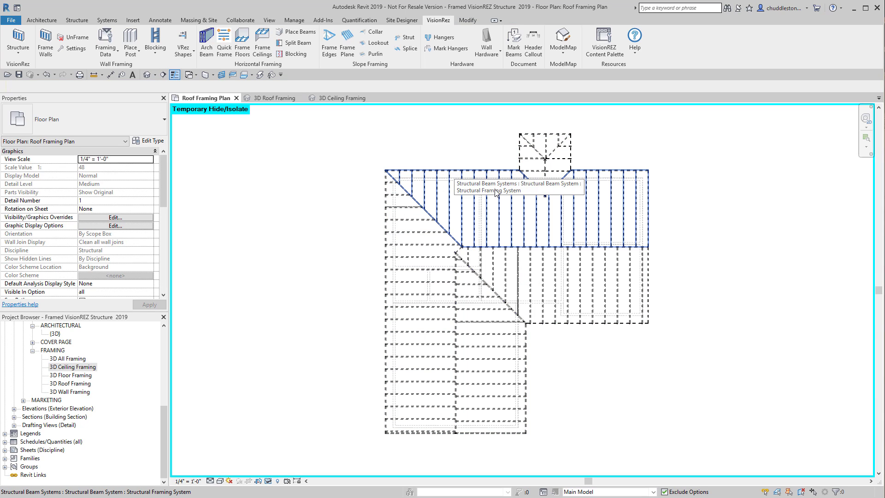
Step: Set the rafter beam systems' justification to Direction Line
click(637, 325)
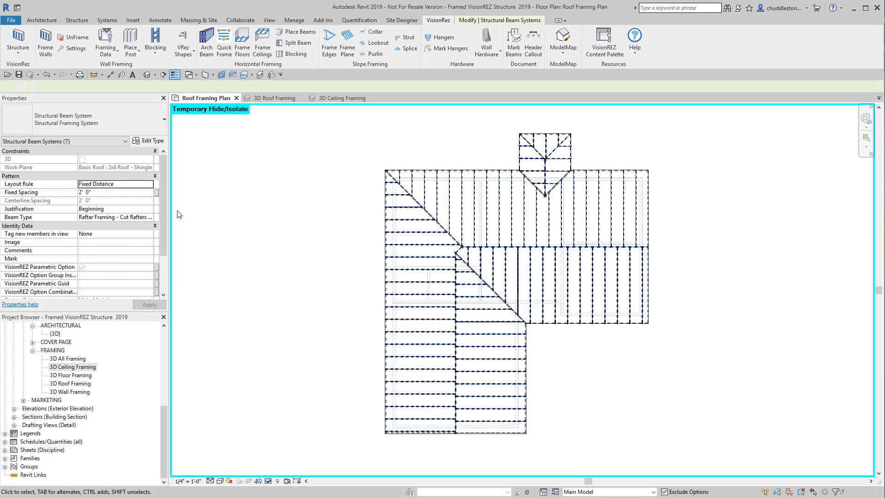
click(114, 212)
click(113, 212)
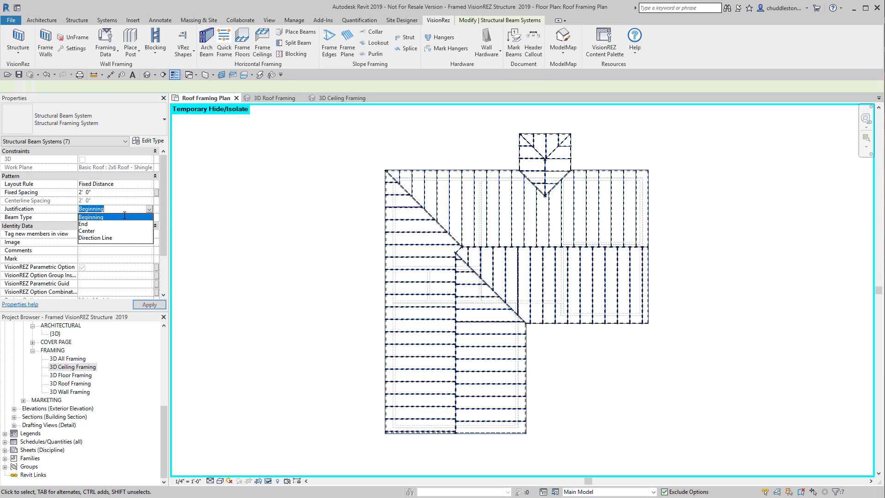
click(96, 238)
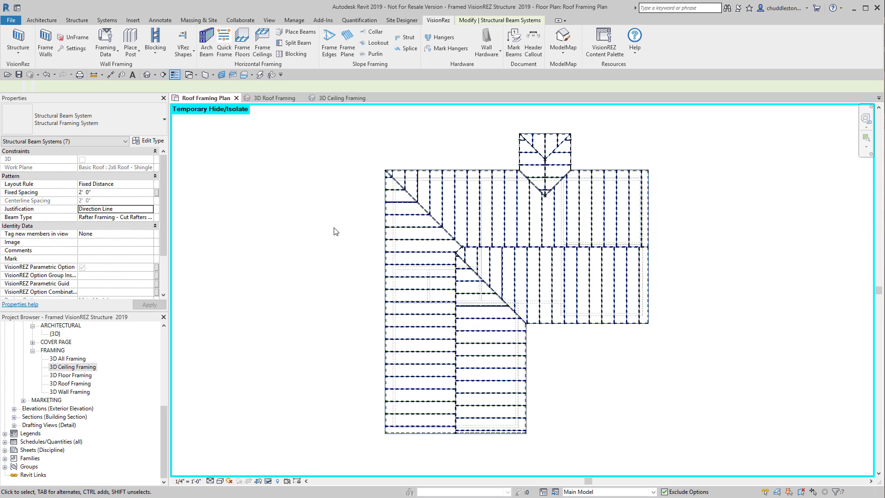
Step: Move the upper rafter system's direction line to the hip corner with MV and finish the boundary edit
double_click(471, 170)
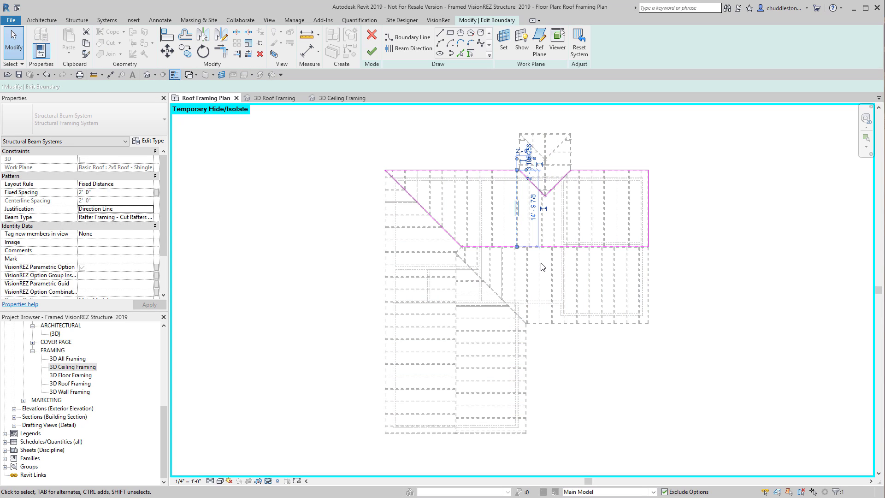
click(517, 210)
scroll(507, 254, up, 2)
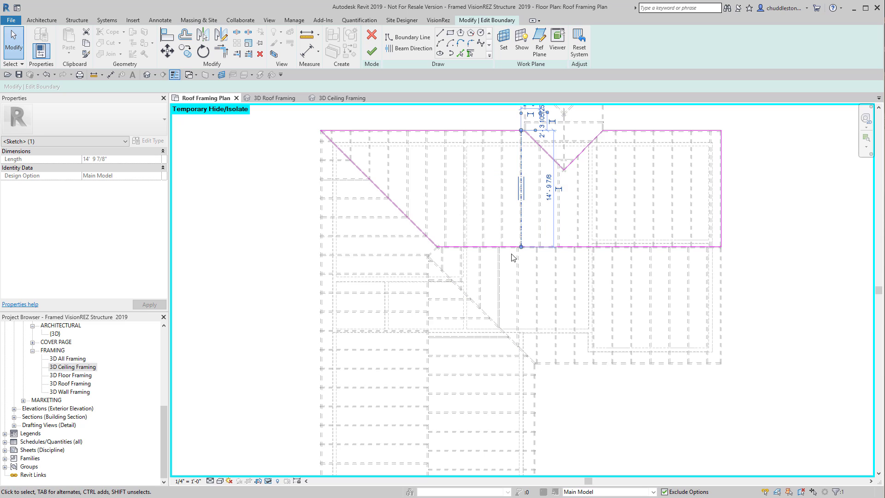
key(m)
key(v)
scroll(517, 247, up, 2)
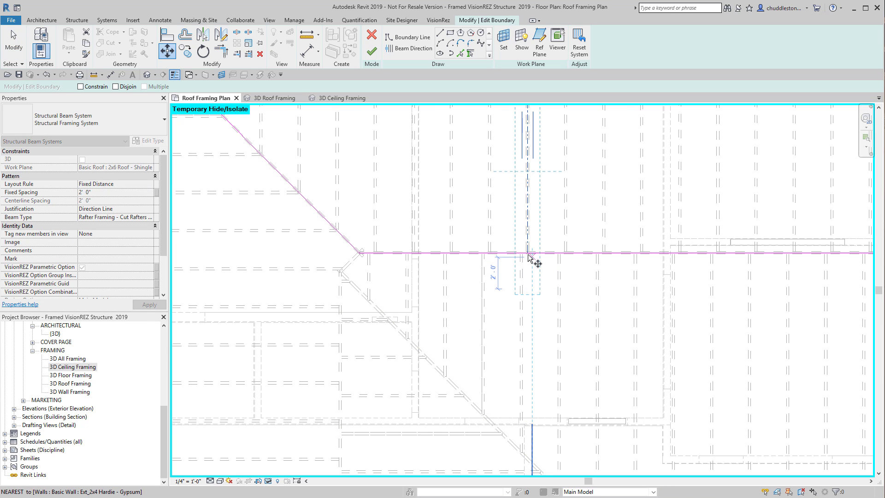
click(527, 253)
scroll(355, 251, up, 3)
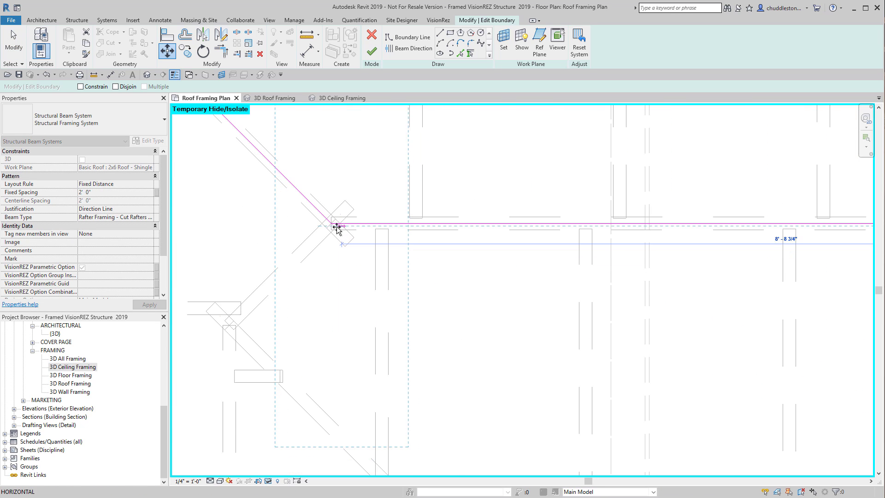
scroll(330, 226, up, 2)
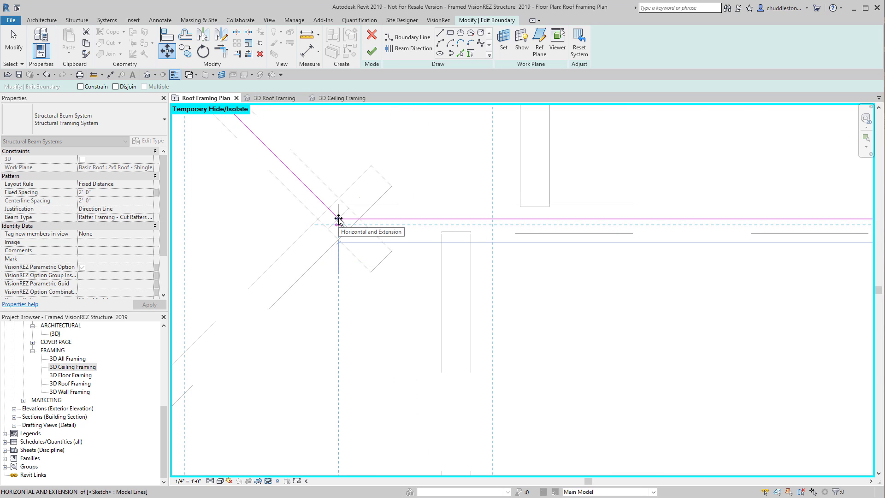
click(340, 219)
scroll(362, 293, down, 5)
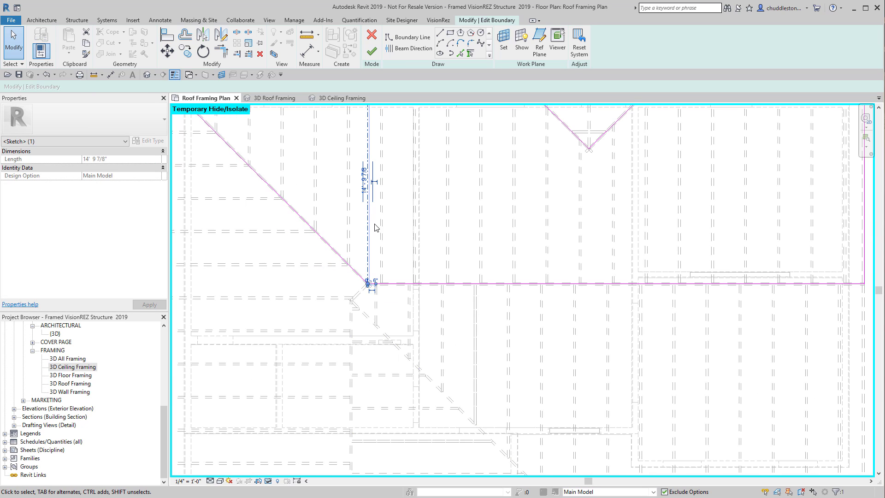
click(368, 54)
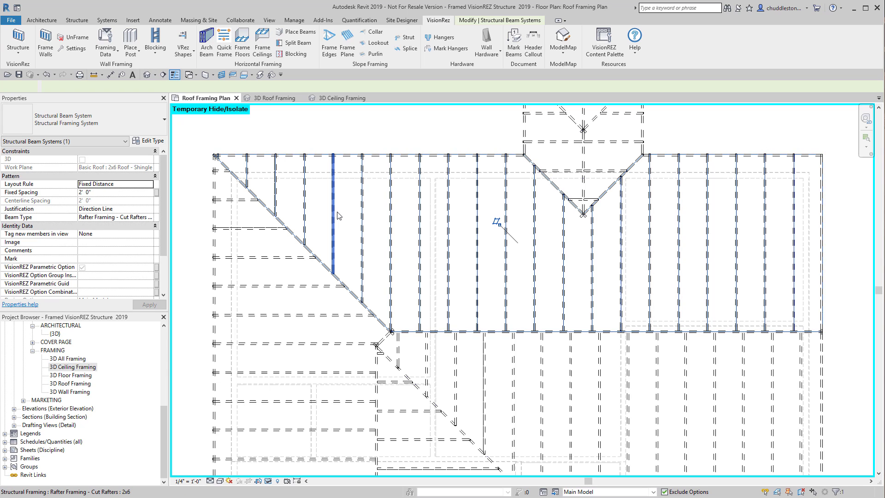
scroll(481, 214, down, 5)
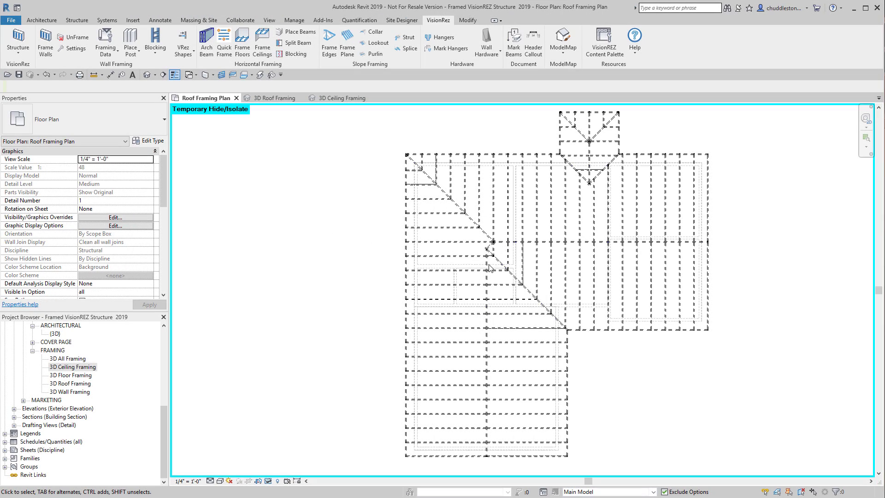
Step: Zoom out and switch to the 3D Roof Framing view showing the whole rafter-filled roof
scroll(488, 250, up, 5)
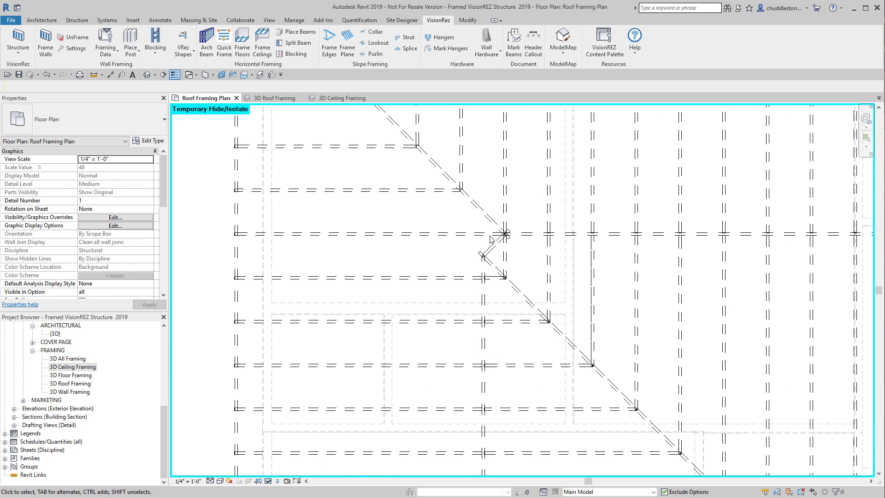
scroll(505, 235, down, 5)
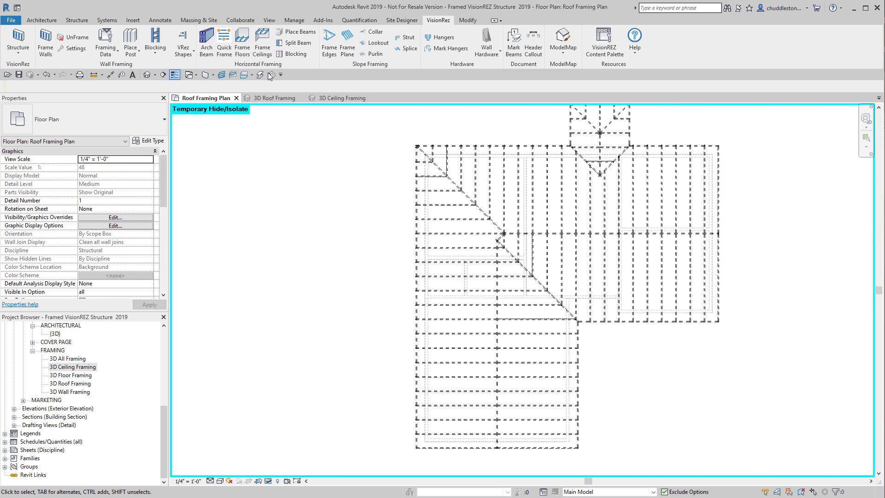
click(270, 98)
scroll(410, 240, up, 3)
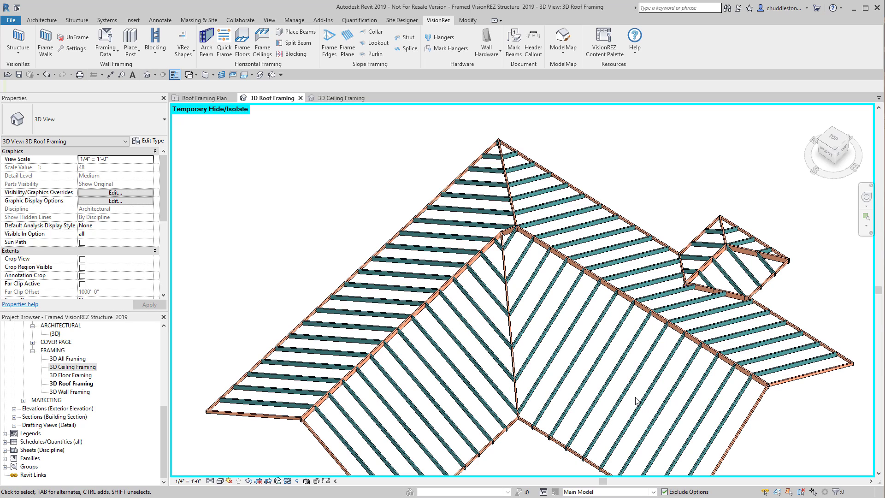
Step: Select one rafter and use SA to select all 86 2x6 cut rafters
scroll(349, 202, down, 1)
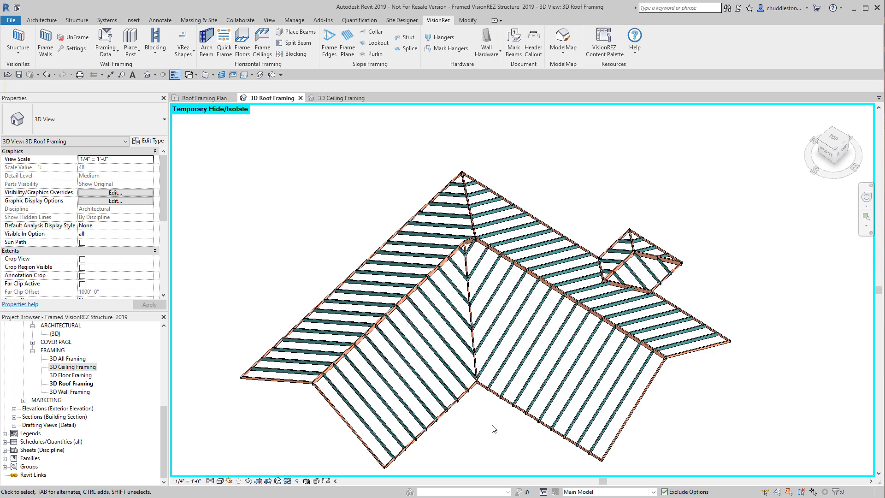
middle_drag(461, 421, 462, 324)
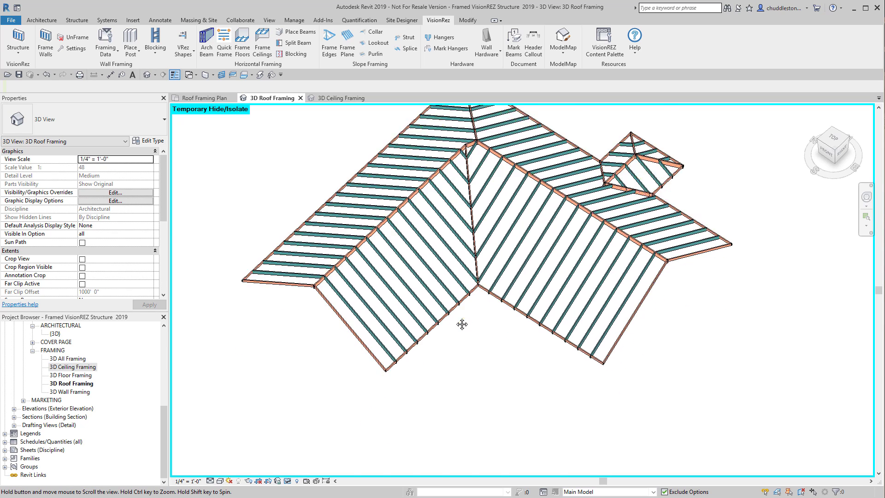
scroll(401, 354, up, 5)
click(399, 354)
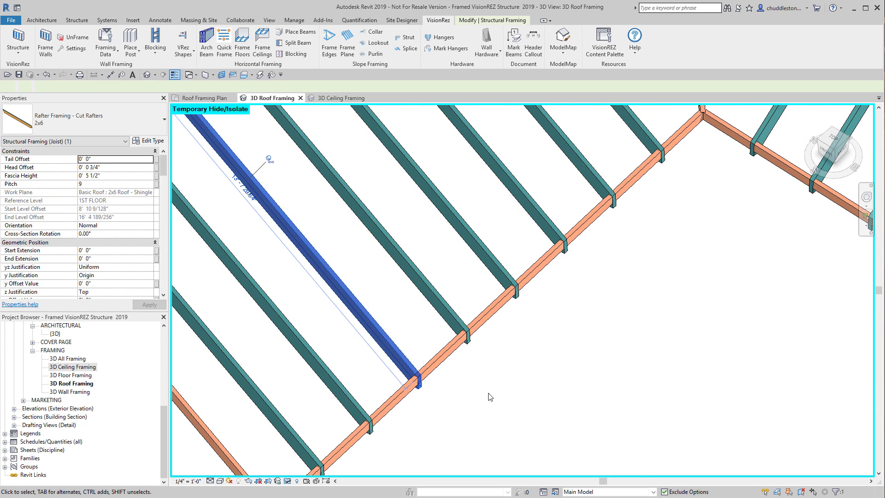
key(s)
key(a)
Step: Set the rafters' Pitch to 8 and Fascia Height to 0' 3 1/2", then inspect the eave
scroll(567, 387, down, 5)
scroll(517, 430, down, 3)
scroll(528, 409, up, 3)
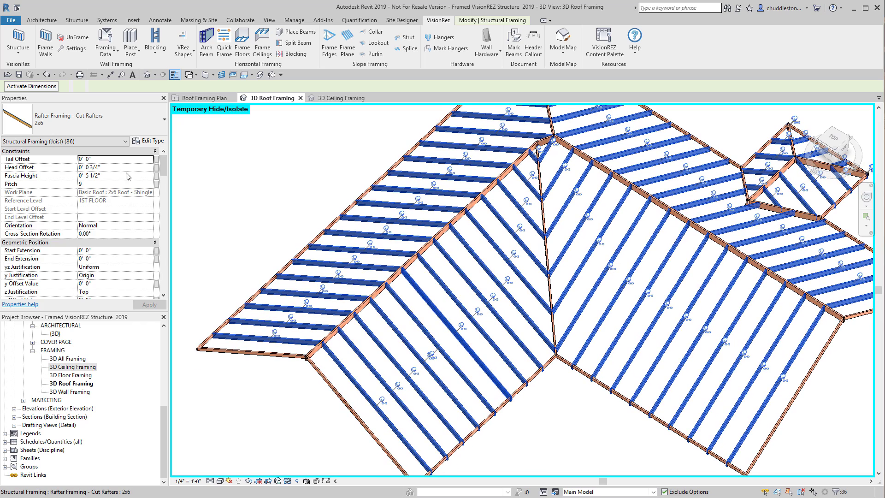
click(85, 184)
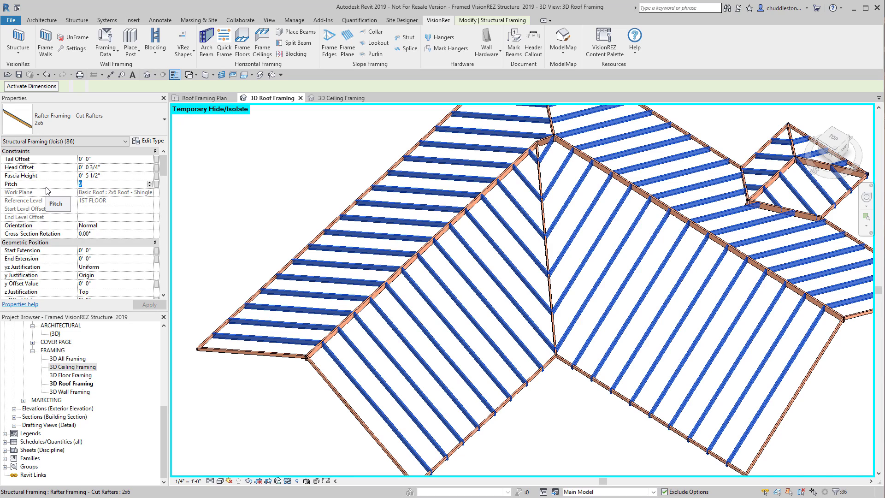
text(8)
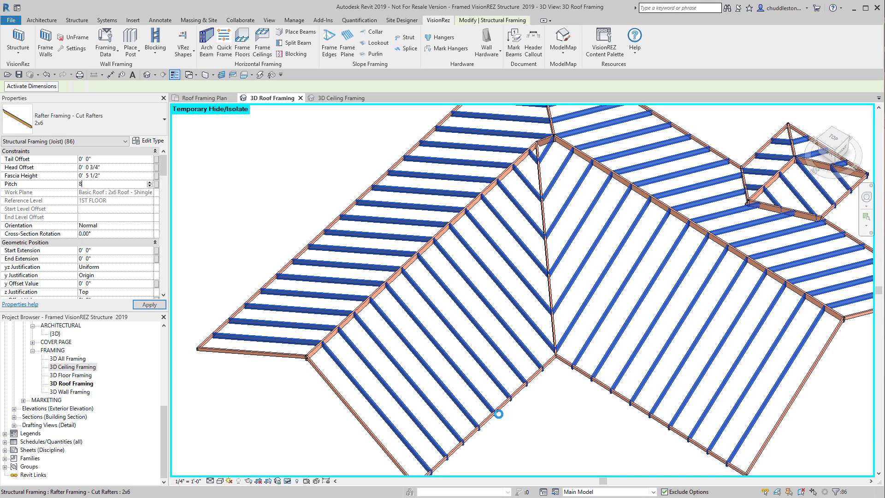
click(87, 176)
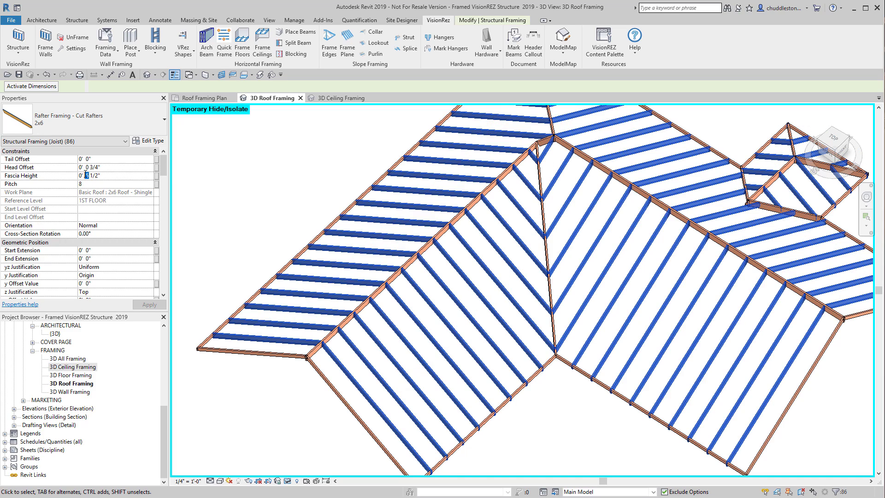
text(3)
shift+middle_drag(480, 350, 494, 333)
scroll(494, 334, up, 4)
scroll(494, 334, up, 4)
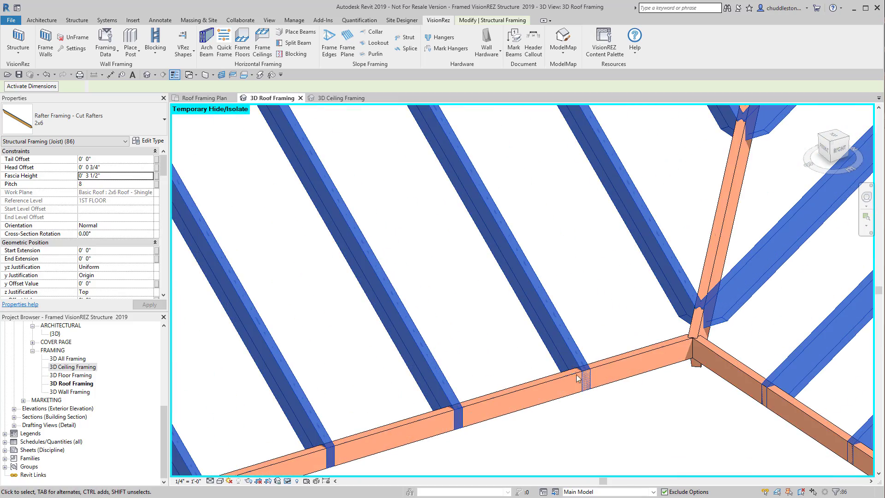
scroll(602, 432, down, 6)
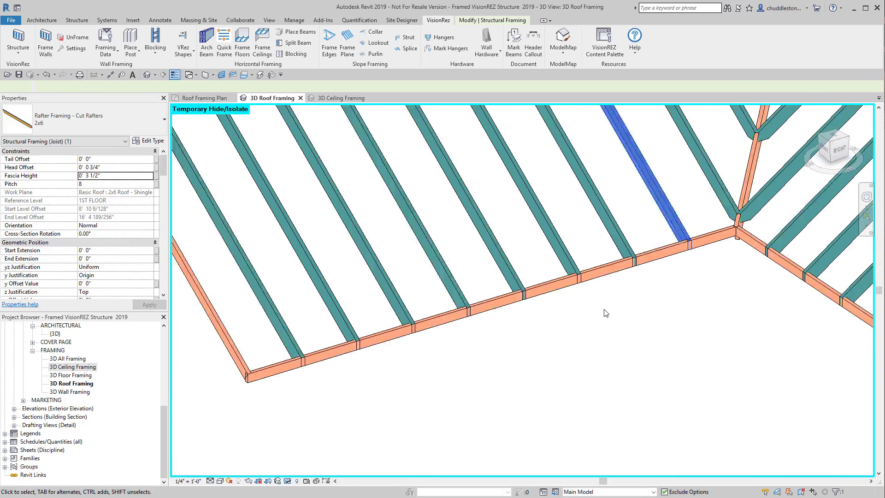
middle_drag(601, 432, 618, 395)
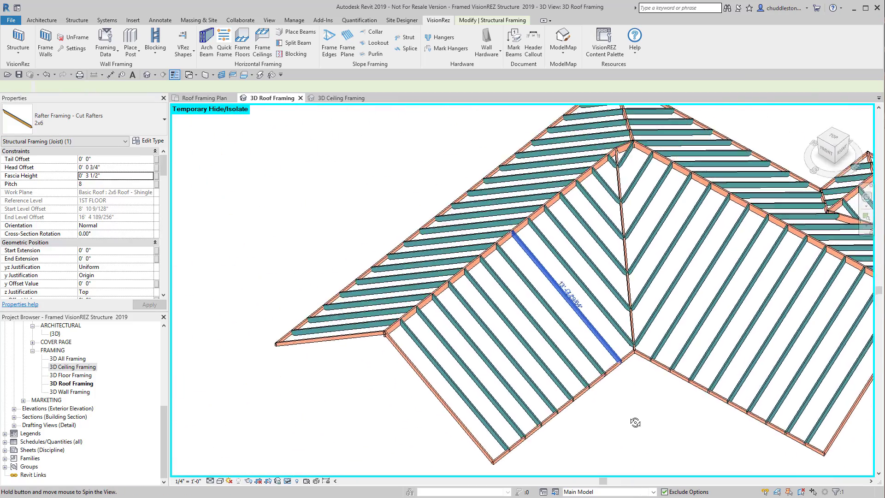
Step: Clear the rafter selection and zoom the 3D view to fit the whole roof
key(Escape)
right_click(289, 180)
click(337, 295)
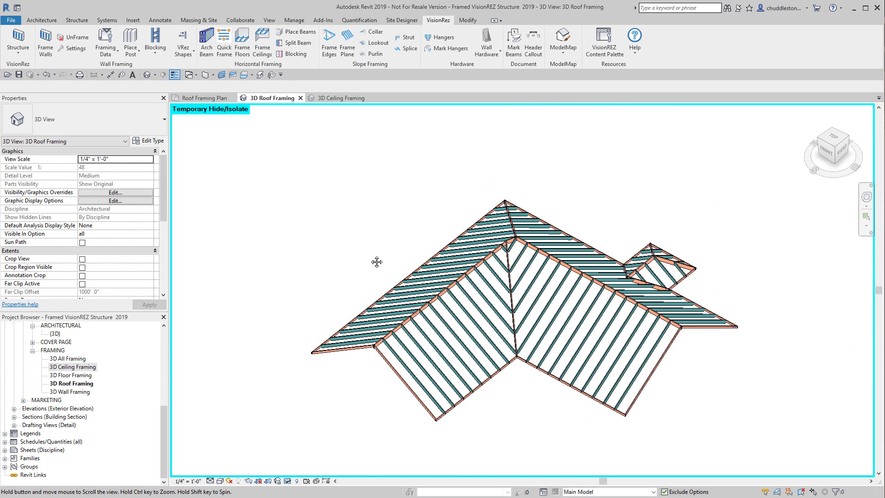
middle_drag(376, 264, 378, 272)
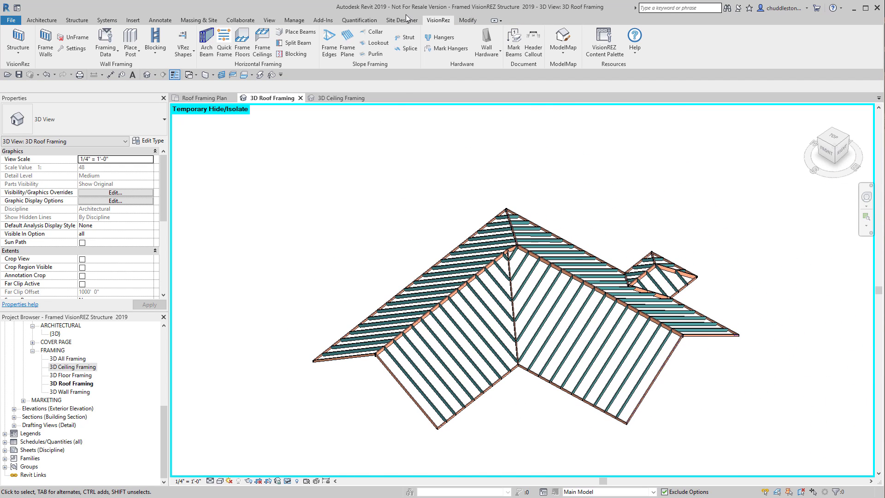
Step: Add 2x4 lookouts at 4' 0" spacing, removing the beam system and disallowing beam joins
click(383, 44)
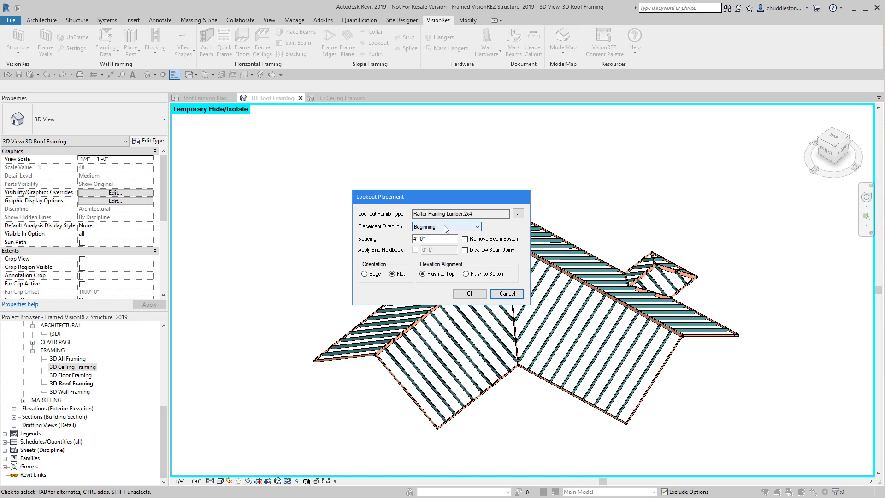
click(464, 239)
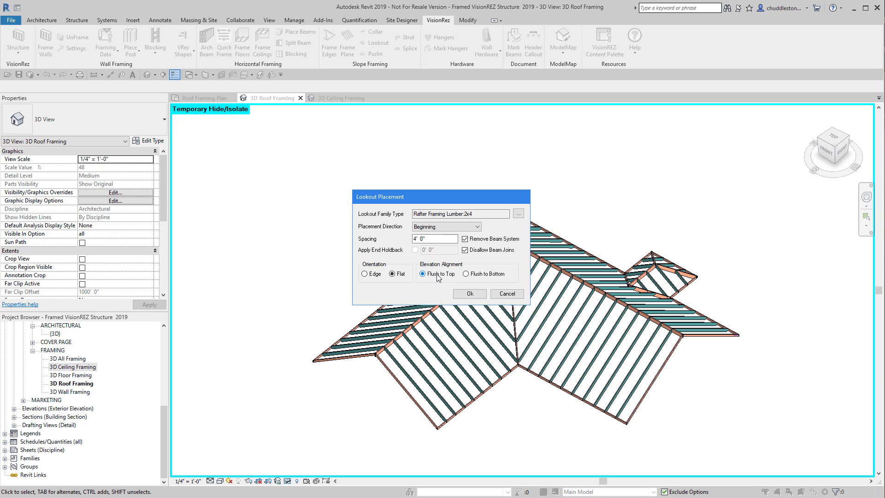
click(468, 294)
scroll(408, 379, up, 3)
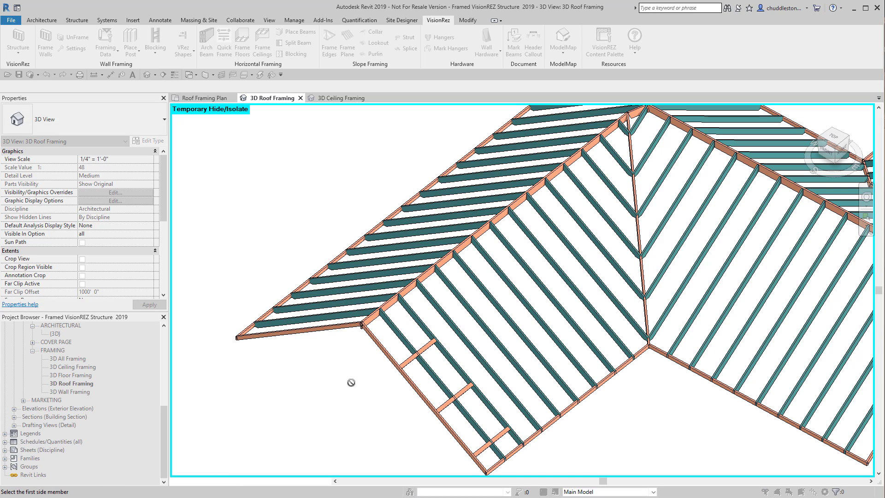
scroll(367, 405, up, 5)
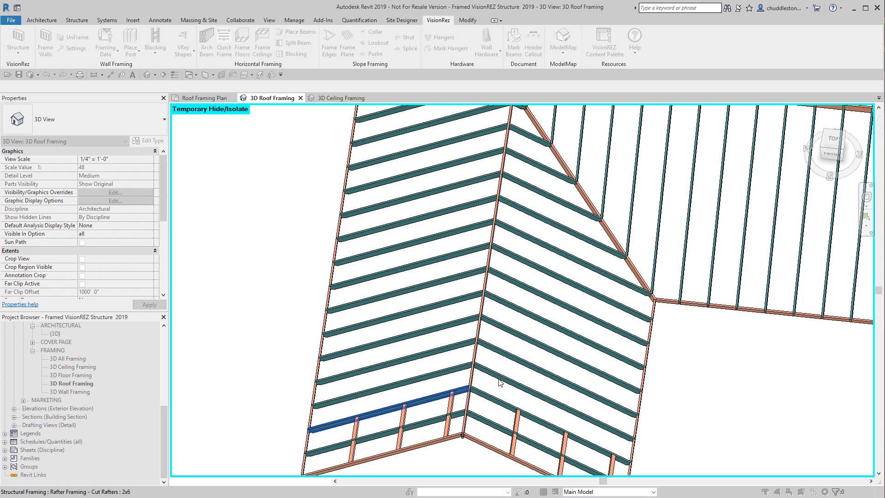
scroll(534, 355, down, 6)
scroll(524, 339, up, 4)
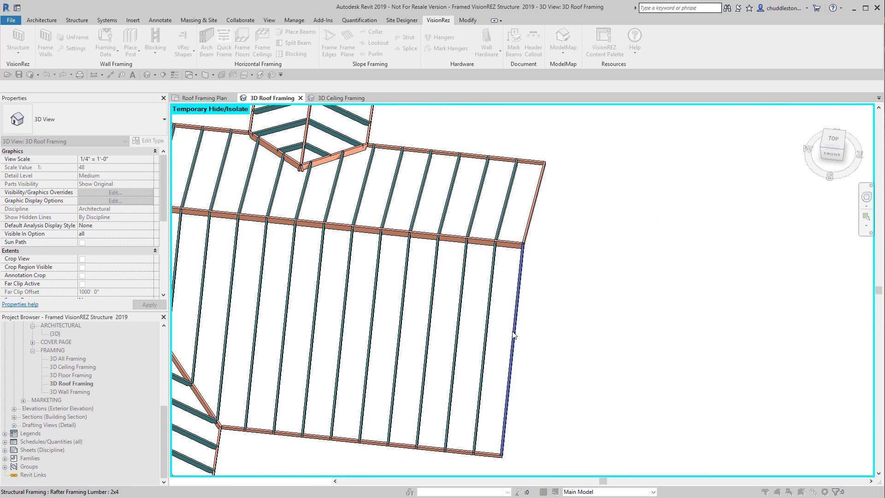
middle_drag(596, 263, 612, 347)
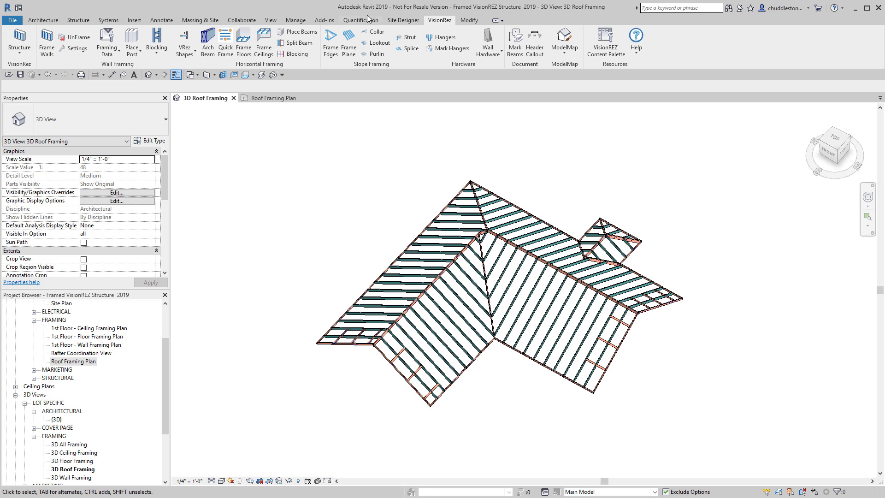
Step: In the Roof Framing Plan, set collar ties to 2x4 lumber placed on single rafters
click(255, 99)
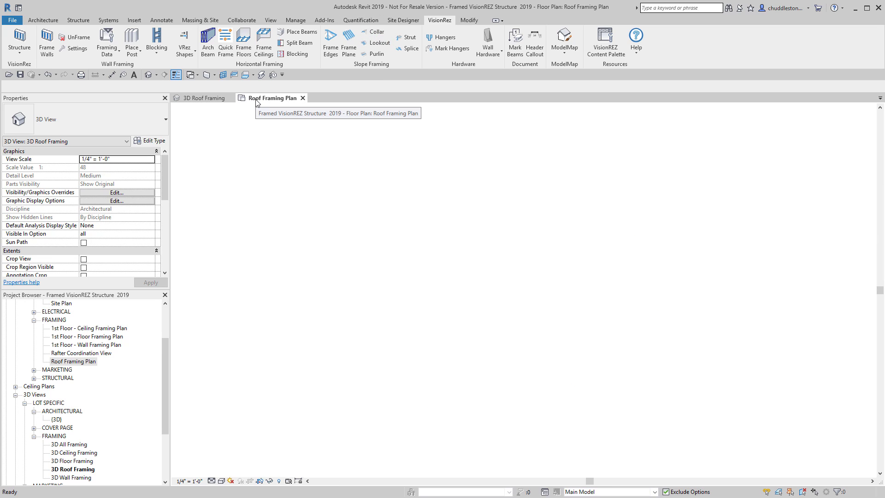
click(377, 32)
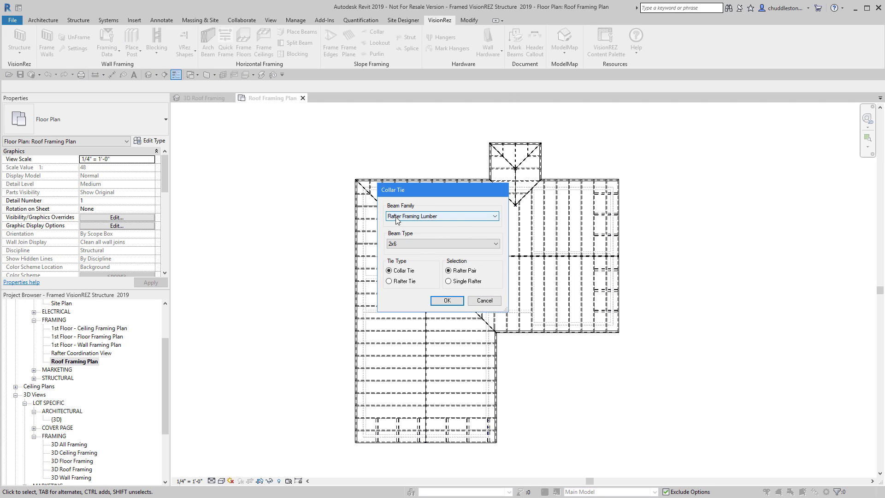
click(401, 243)
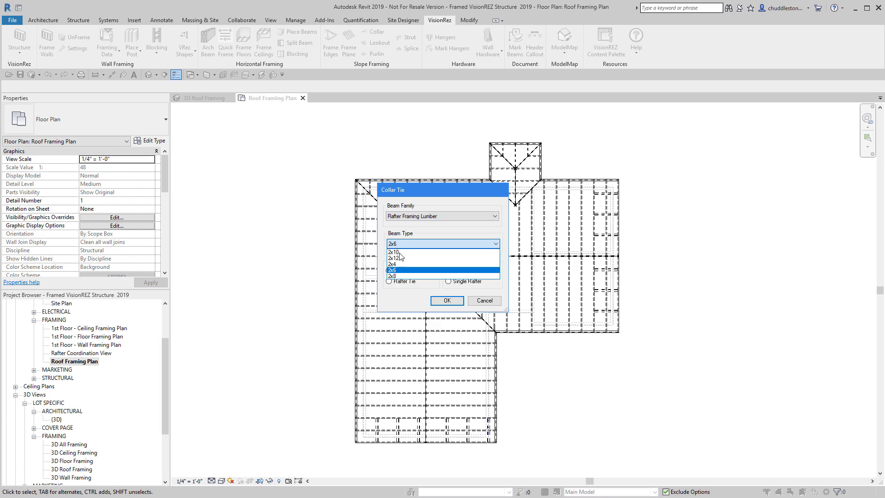
click(404, 266)
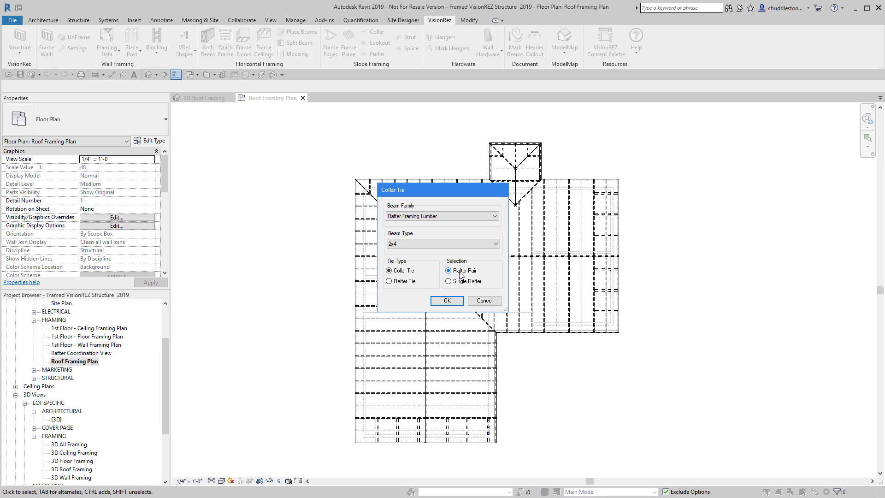
click(449, 282)
click(446, 300)
Step: Add collar ties on five rafters, working up from the lowest one
scroll(442, 401, up, 3)
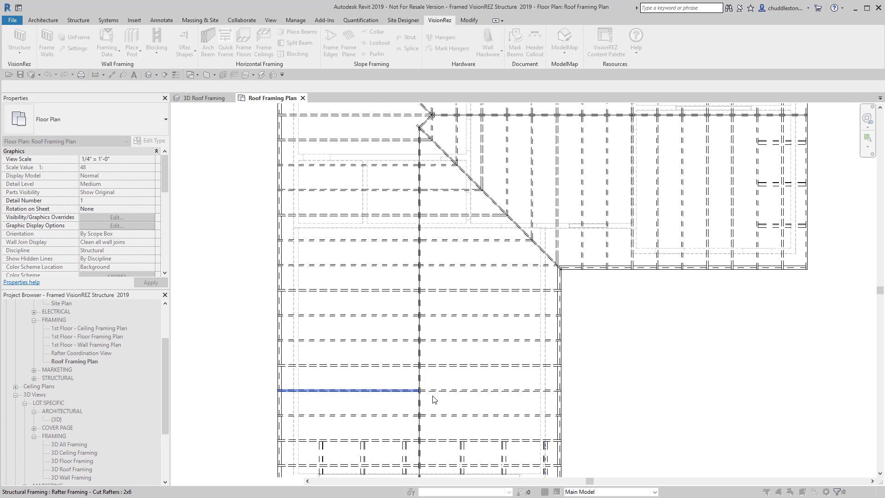
click(387, 415)
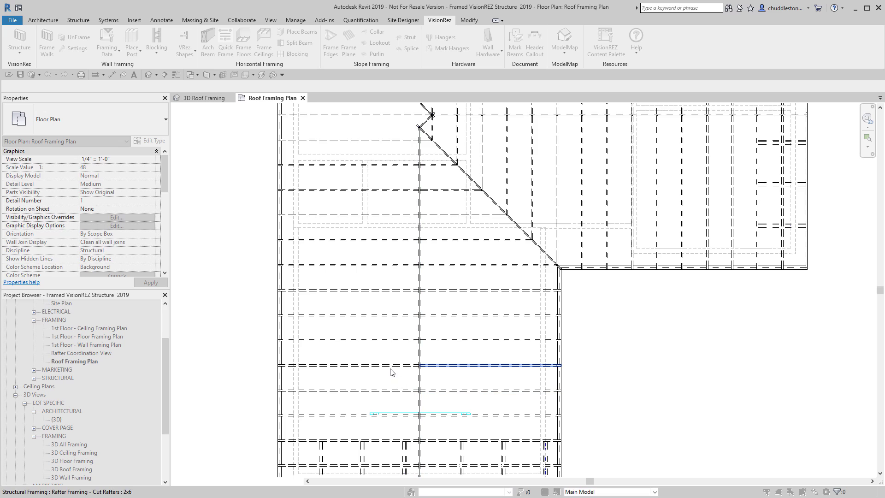
click(390, 368)
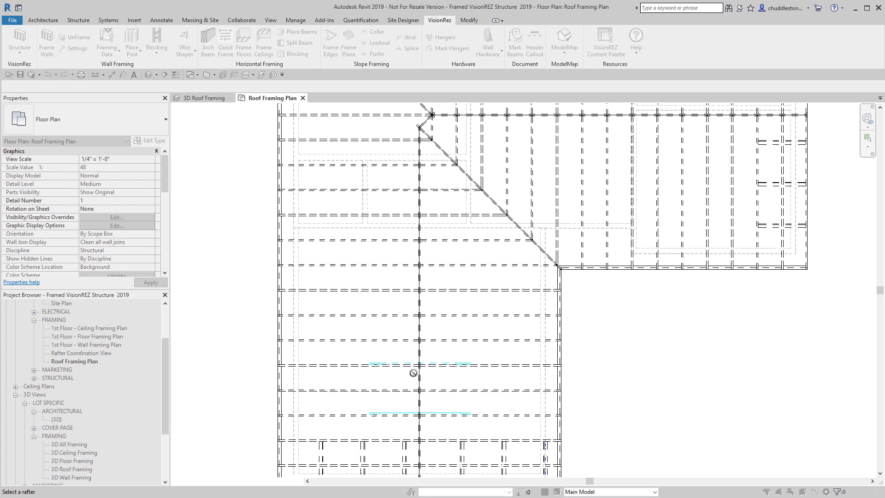
click(393, 320)
click(410, 267)
click(394, 217)
Step: Add collar ties on six more rafters across the roof, then finish the tool with Esc
middle_drag(729, 125, 624, 263)
click(631, 271)
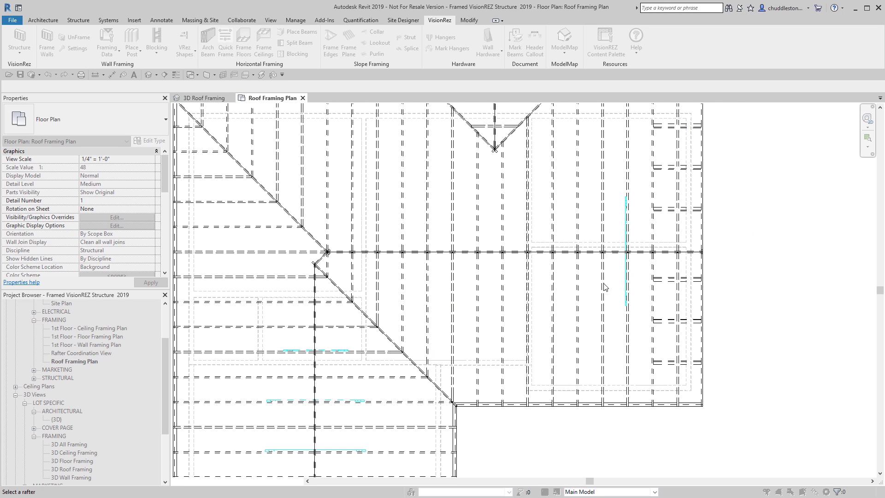
click(579, 285)
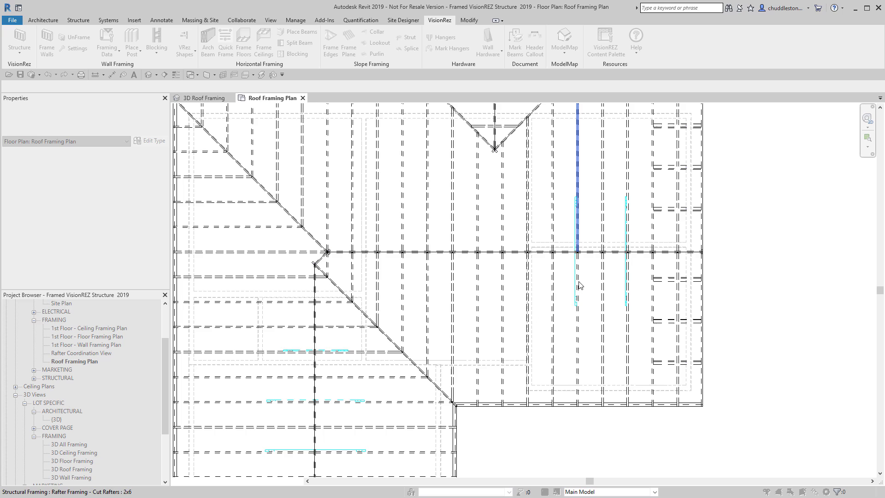
click(530, 282)
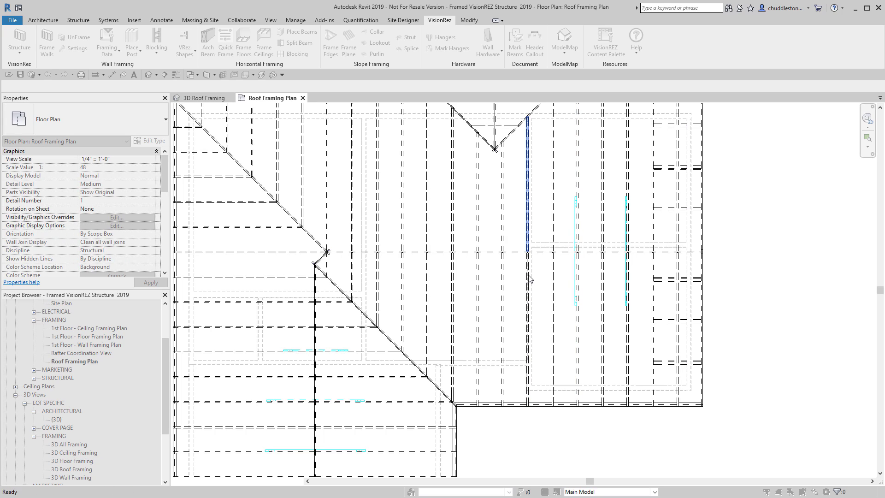
click(478, 282)
click(428, 282)
click(378, 277)
scroll(440, 268, down, 3)
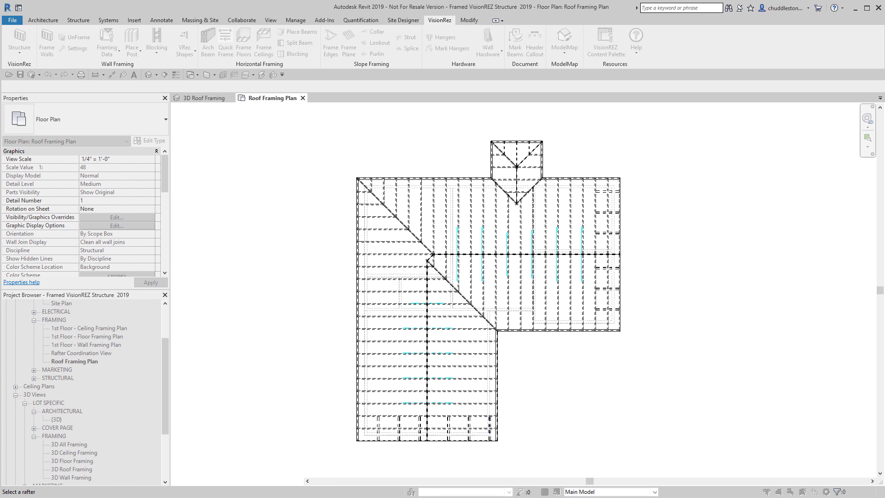
key(Escape)
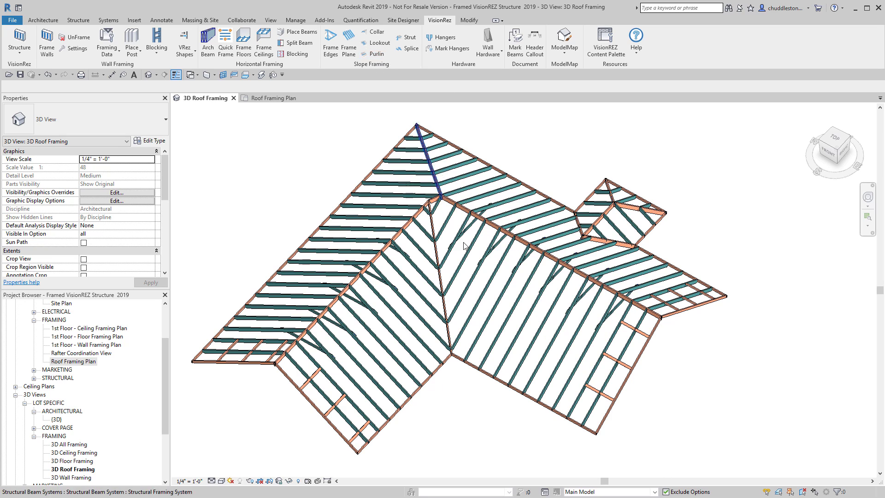
Step: Start a purlin in the Roof Framing Plan and window-select the rafters it will carry
click(269, 100)
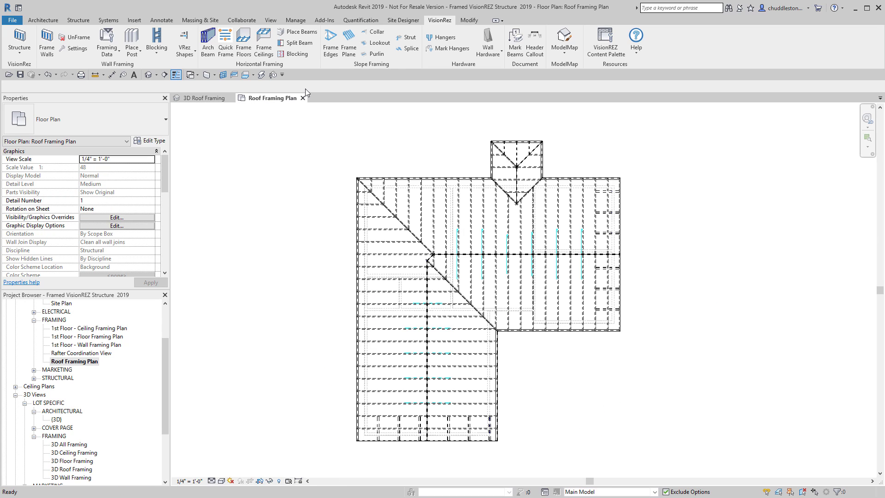
click(376, 54)
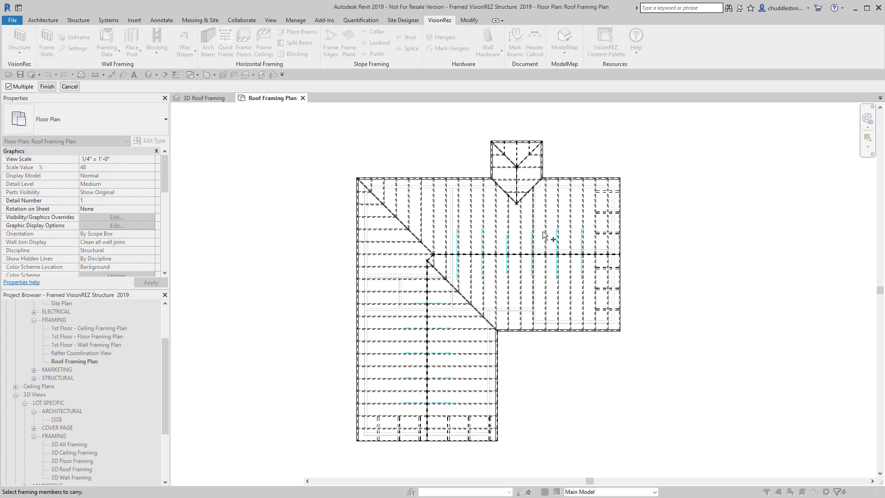
scroll(591, 222, up, 2)
scroll(590, 222, up, 1)
drag(587, 223, 369, 239)
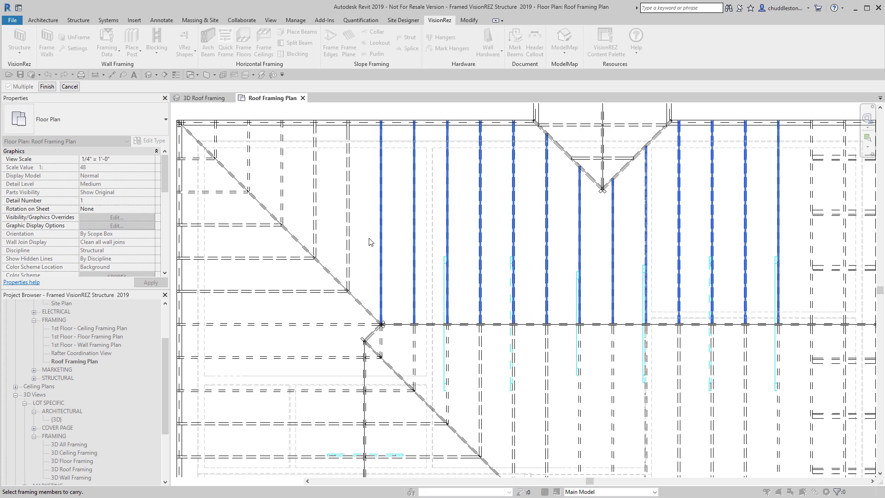
click(47, 87)
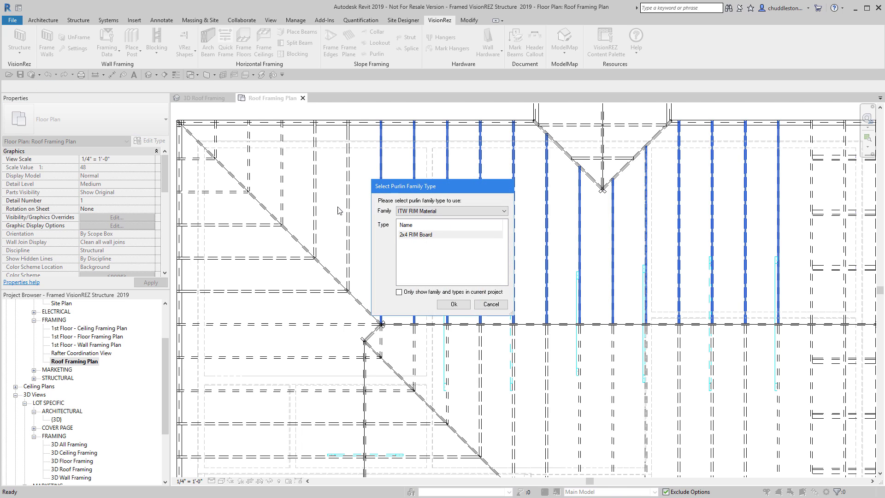
Step: Make the purlin Rafter Framing Lumber 2x6 and draw it horizontally across the main roof
click(429, 212)
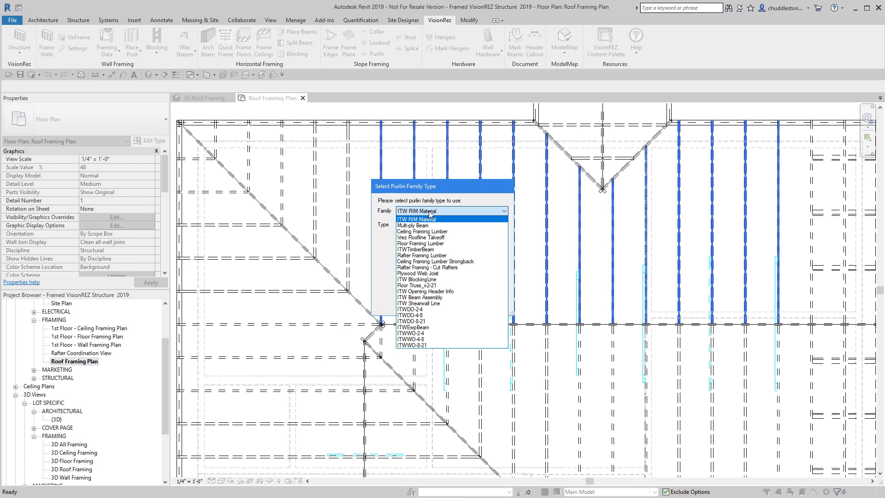
click(416, 255)
click(408, 258)
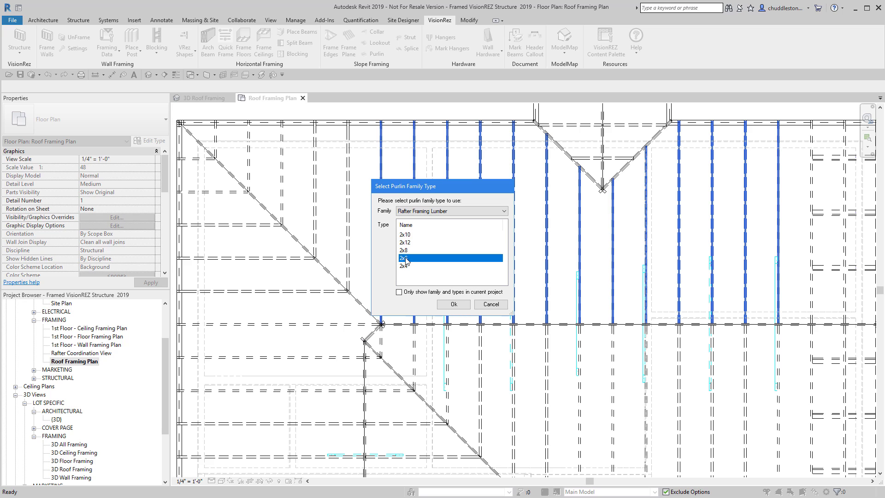
click(453, 305)
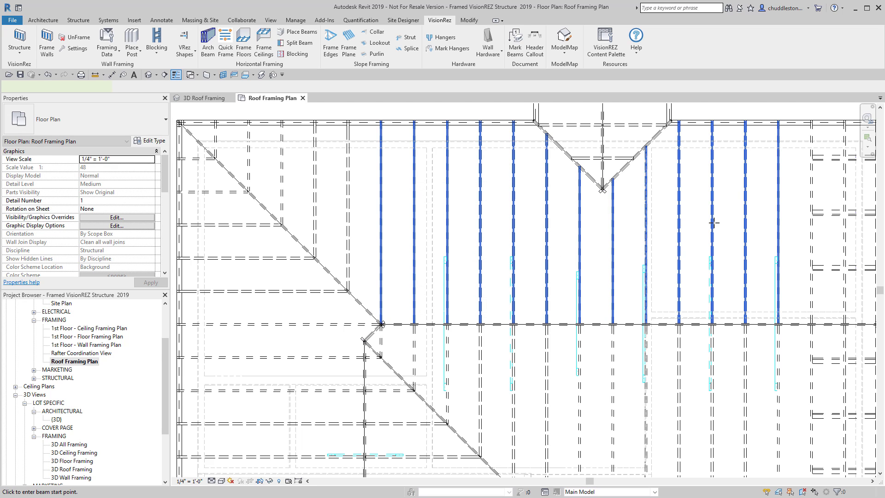
click(793, 236)
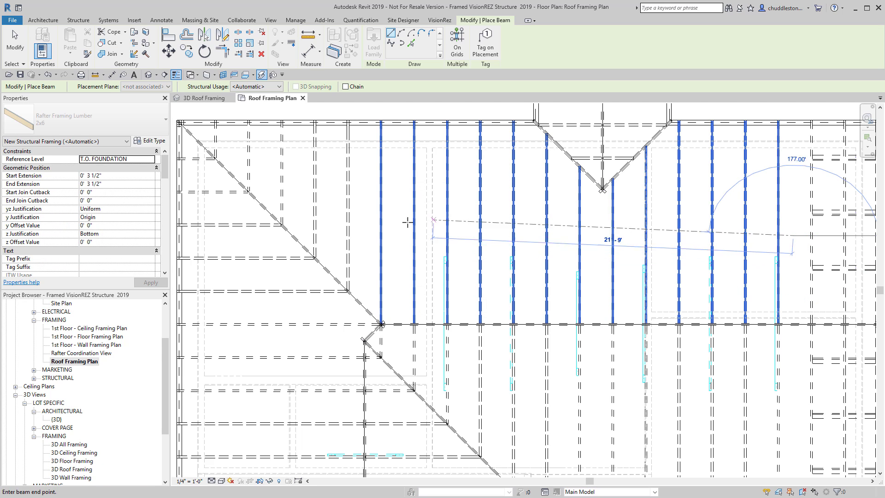
click(369, 236)
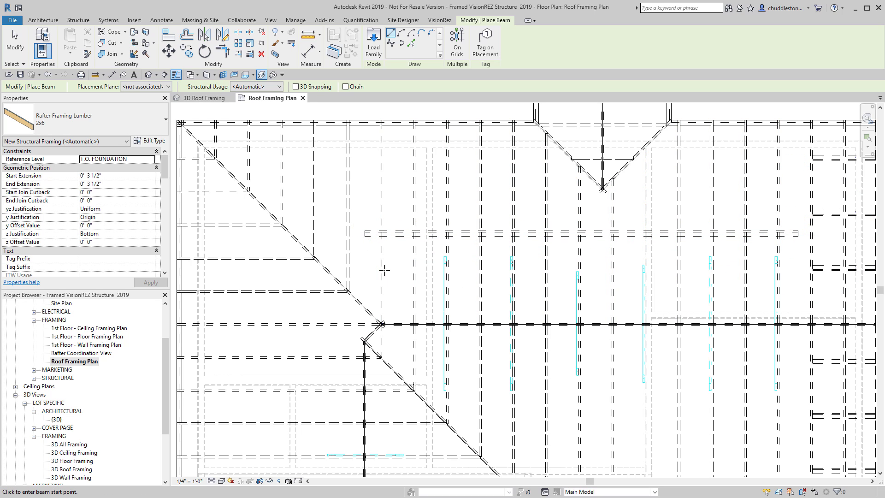
scroll(385, 270, down, 3)
Step: Stop placing beams and inspect the new purlin in the 3D Roof Framing view
key(Escape)
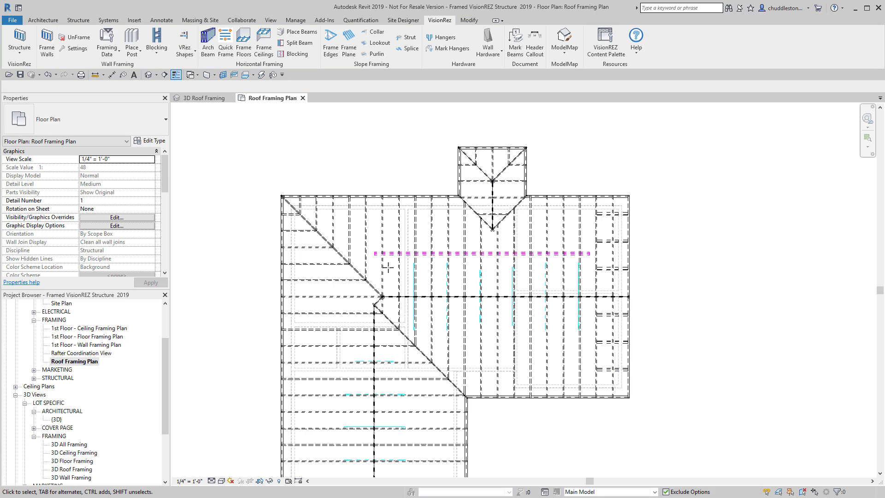
click(204, 98)
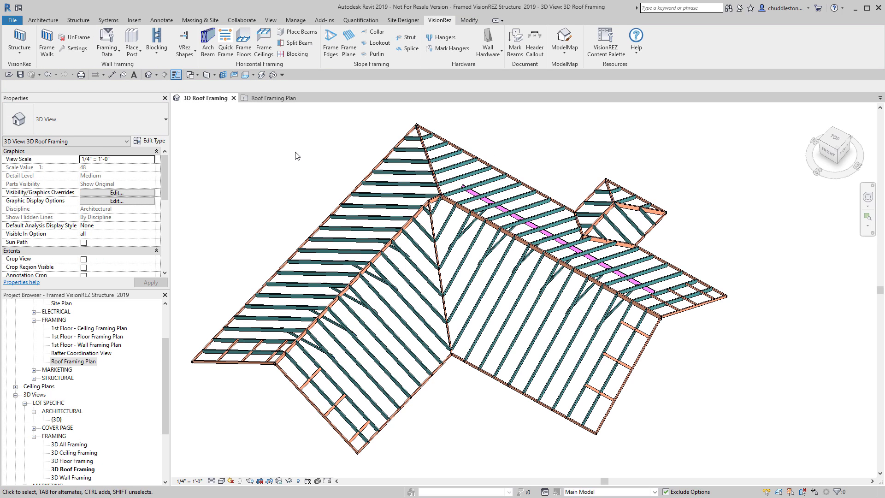
scroll(539, 228, up, 4)
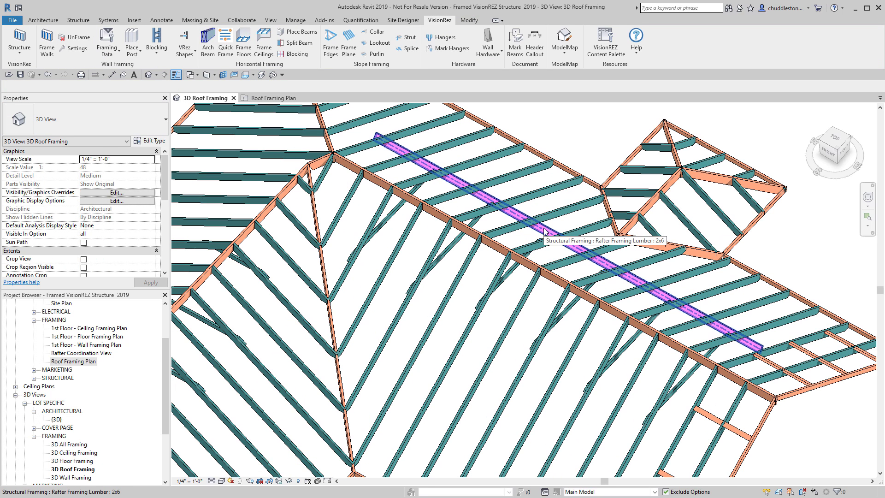
scroll(543, 230, down, 5)
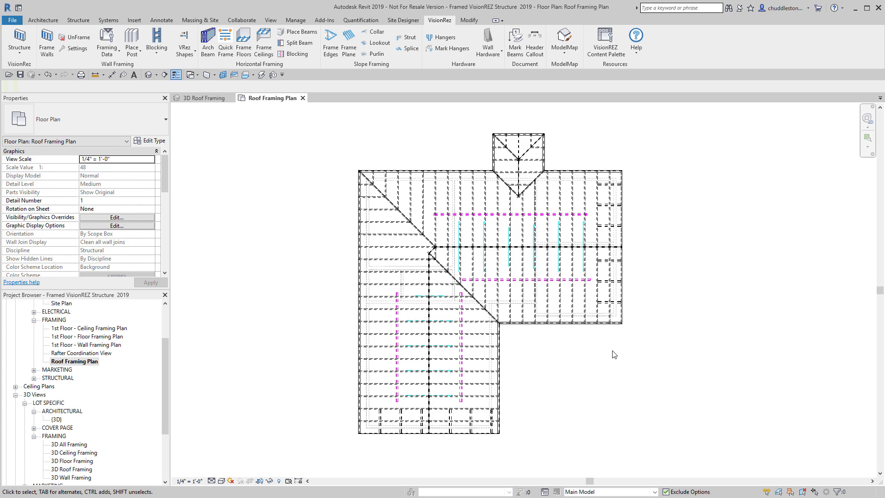
Step: Draw a reference plane along the upper horizontal purlin on the main roof
click(32, 20)
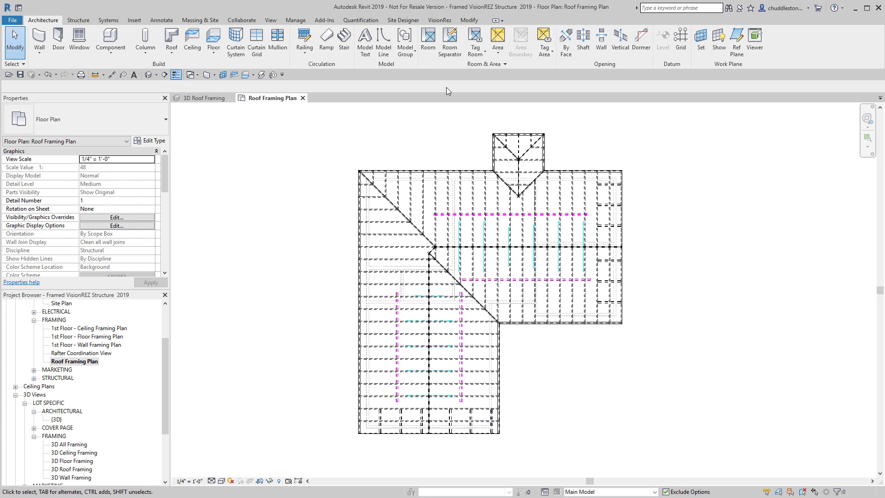
click(736, 40)
scroll(603, 199, up, 5)
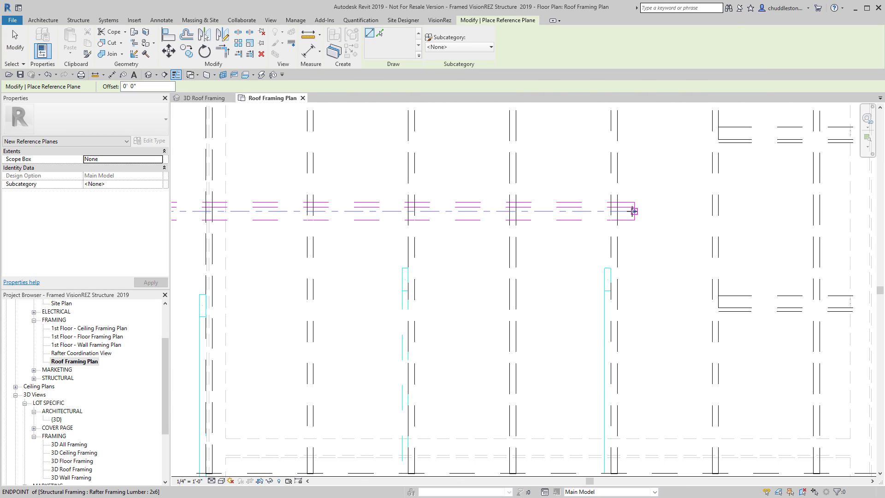
click(633, 211)
scroll(579, 192, down, 5)
scroll(493, 192, up, 4)
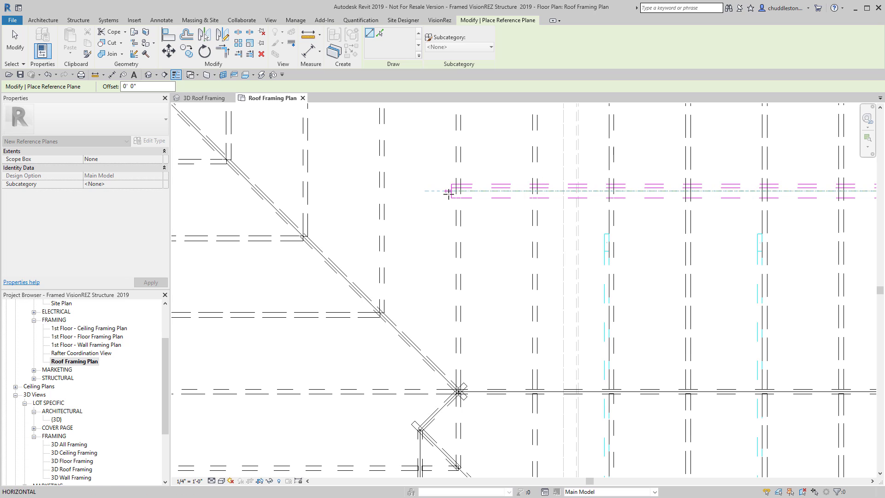
click(452, 190)
key(Escape)
key(Escape)
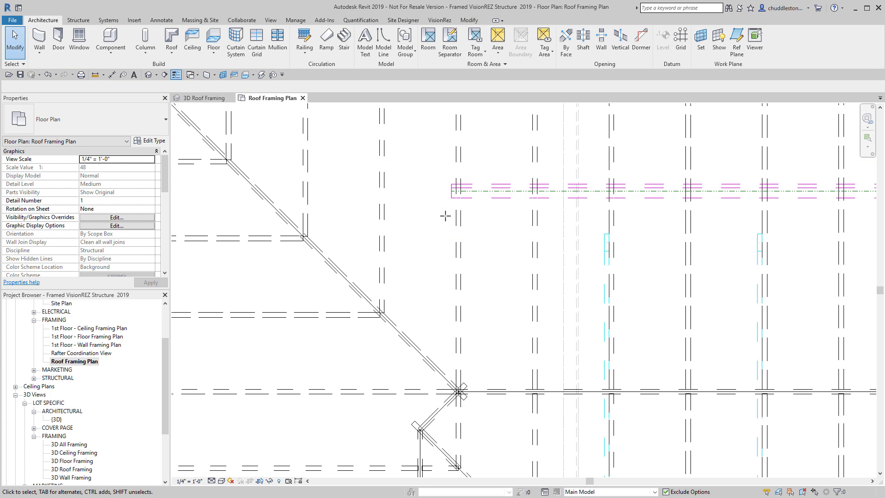
scroll(483, 225, down, 4)
scroll(482, 225, up, 6)
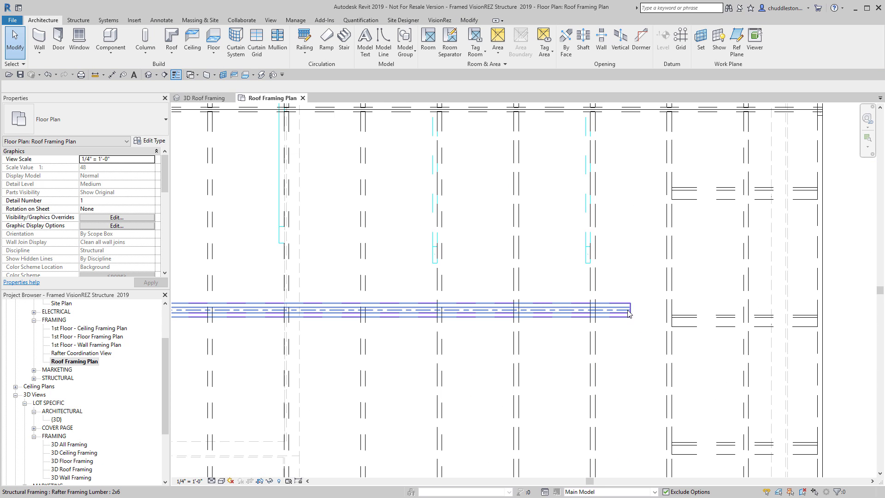
Step: Draw a second reference plane (RP) starting at the lower purlin's end
key(r)
key(p)
click(630, 310)
scroll(513, 312, down, 3)
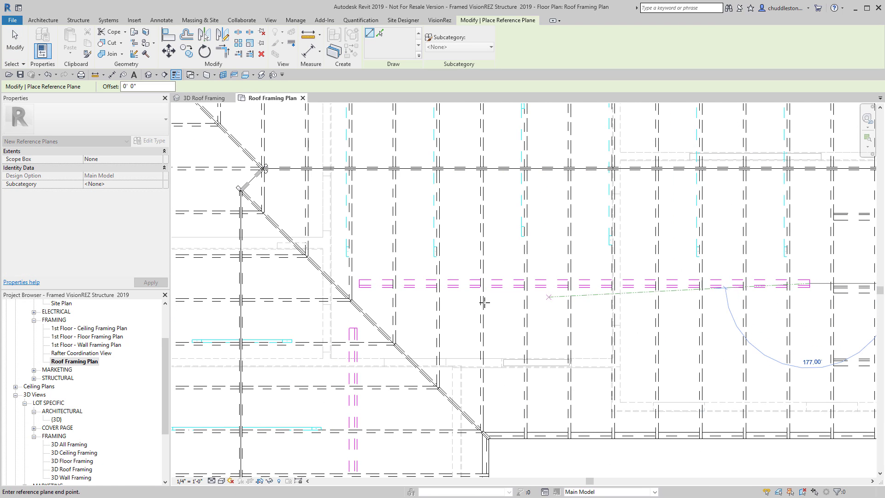
key(Escape)
key(Escape)
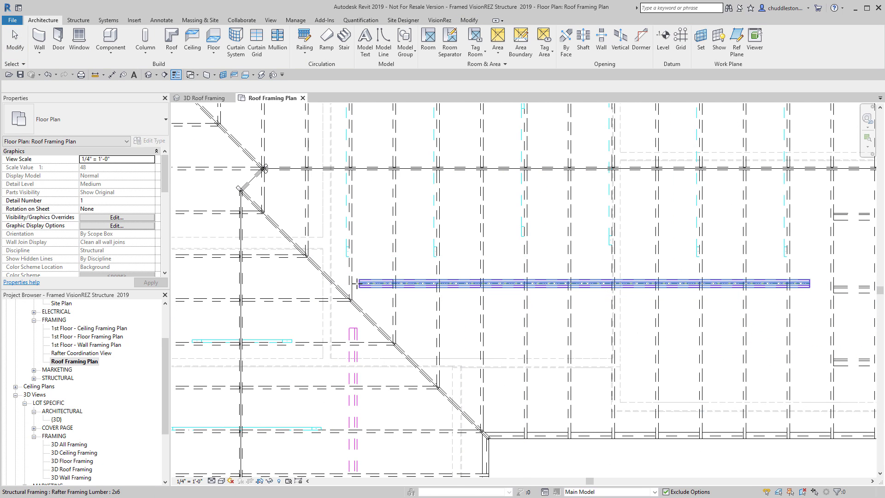
scroll(369, 282, up, 3)
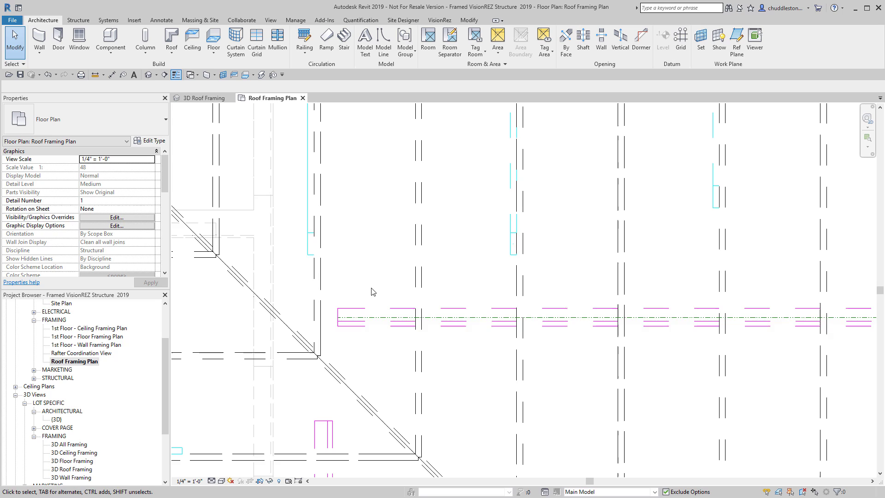
Step: Move the new reference plane 1' vertically with MV
right_click(375, 257)
click(386, 263)
click(382, 318)
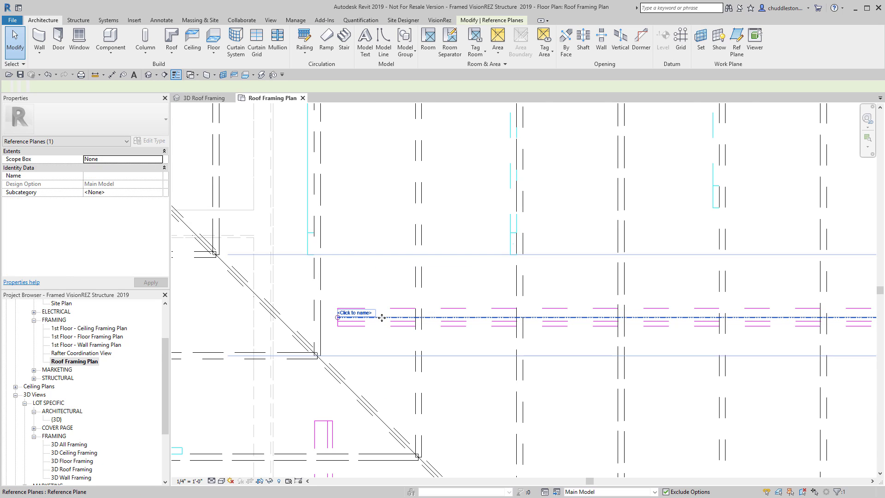
key(m)
key(v)
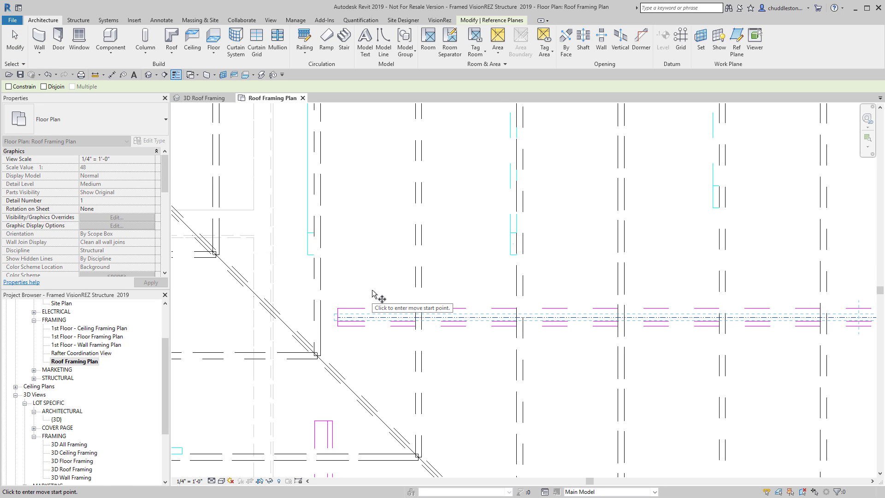
click(372, 293)
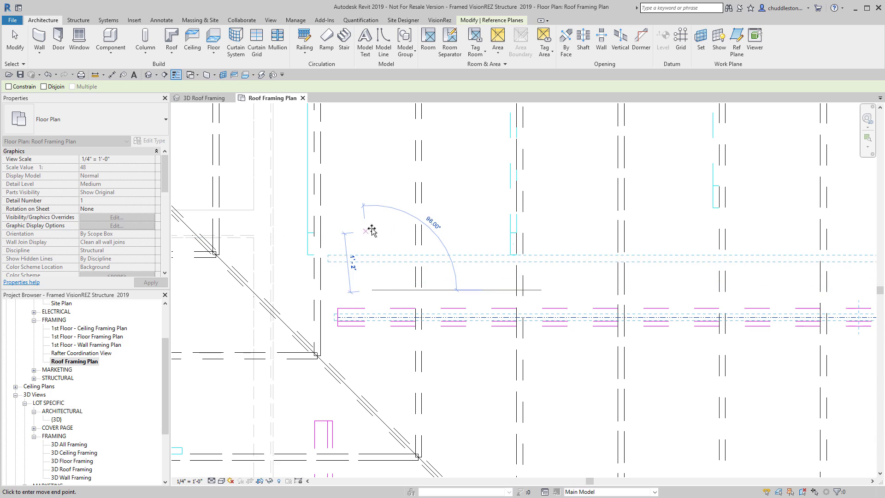
text(1)
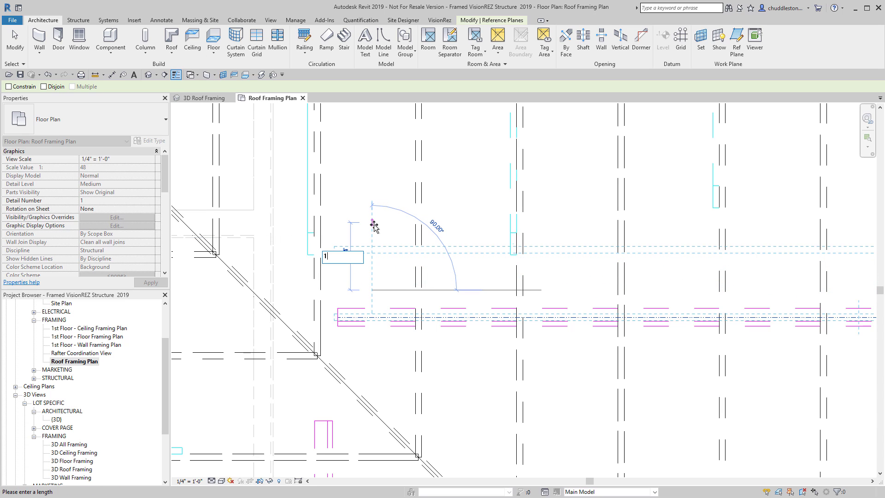
key(Return)
scroll(387, 175, down, 2)
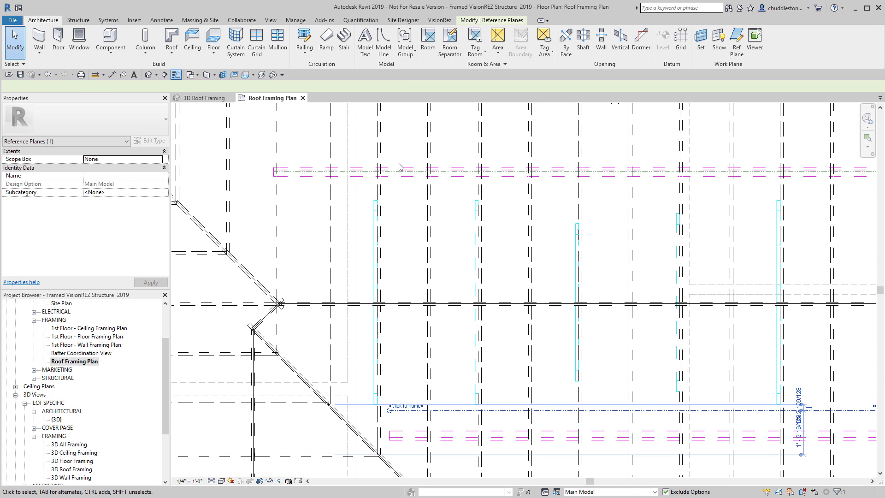
scroll(392, 191, up, 4)
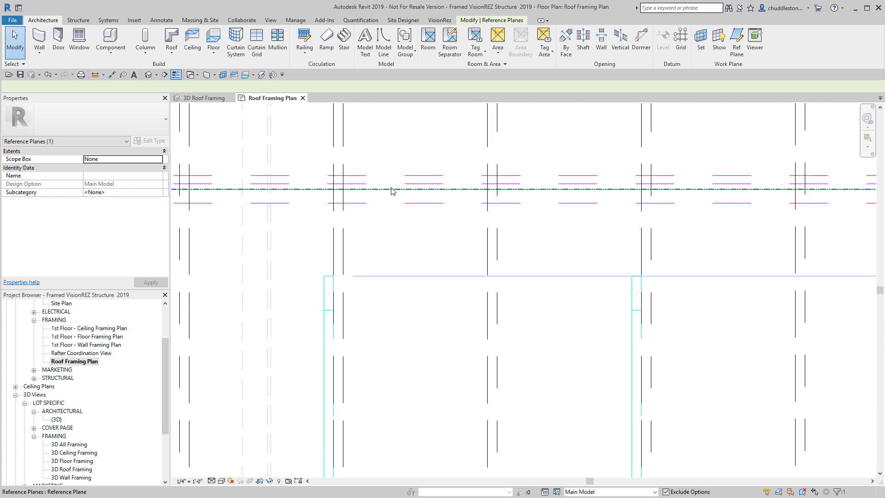
Step: Move the reference plane a further 1½ inches (0 1 1/2)
key(m)
key(v)
click(398, 276)
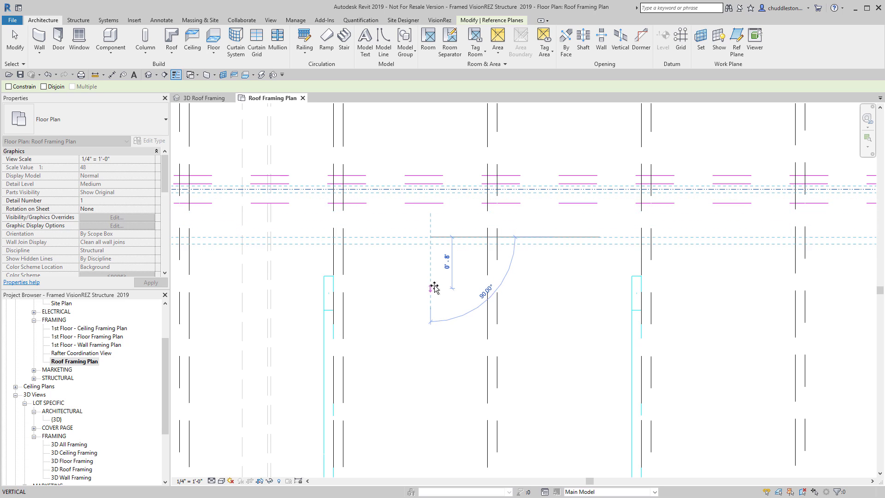
text(0 1 1/2)
key(Return)
scroll(341, 280, down, 5)
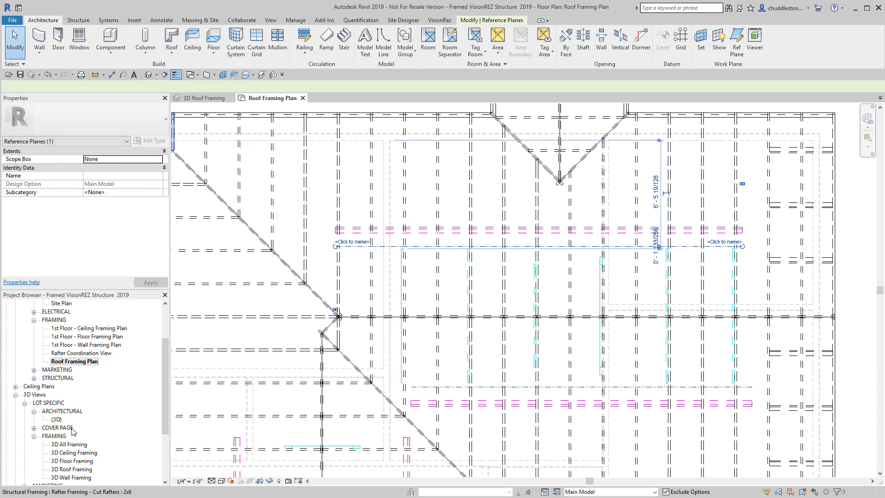
Step: Open the 1st Floor - Ceiling Framing Plan view
key(Escape)
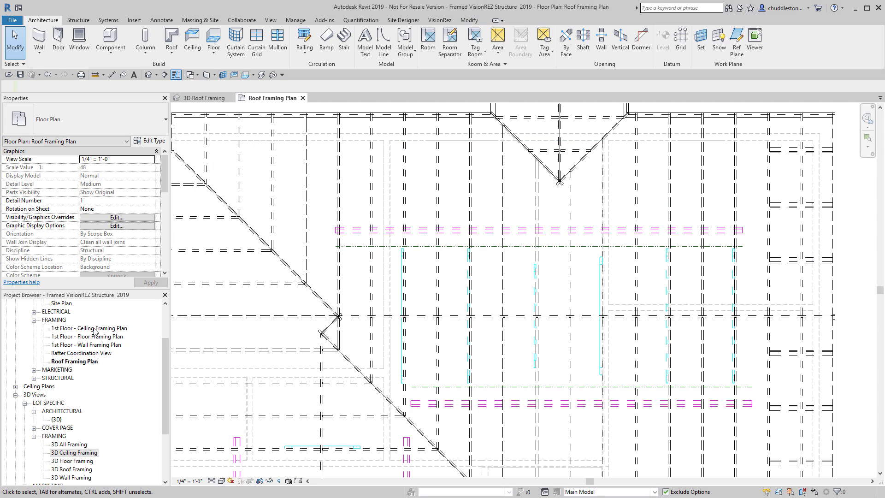
click(94, 328)
double_click(94, 328)
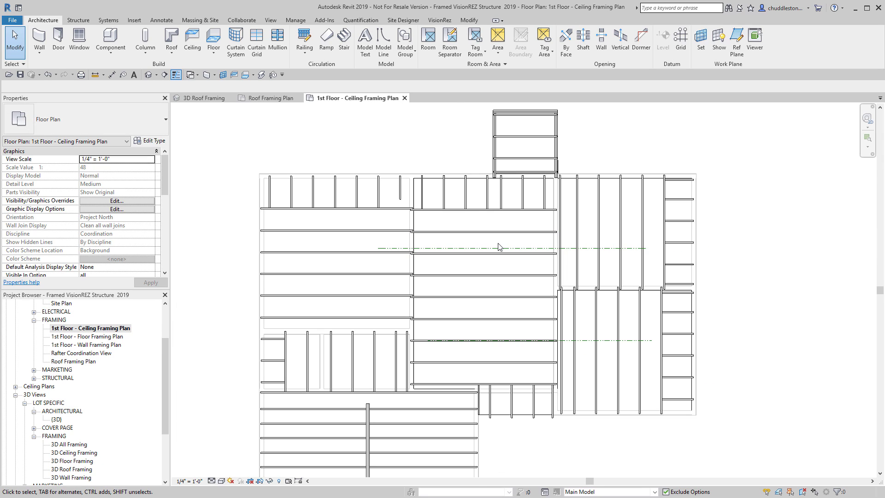
Step: Start VisionREZ Place Beams with Raised beam justification
click(440, 20)
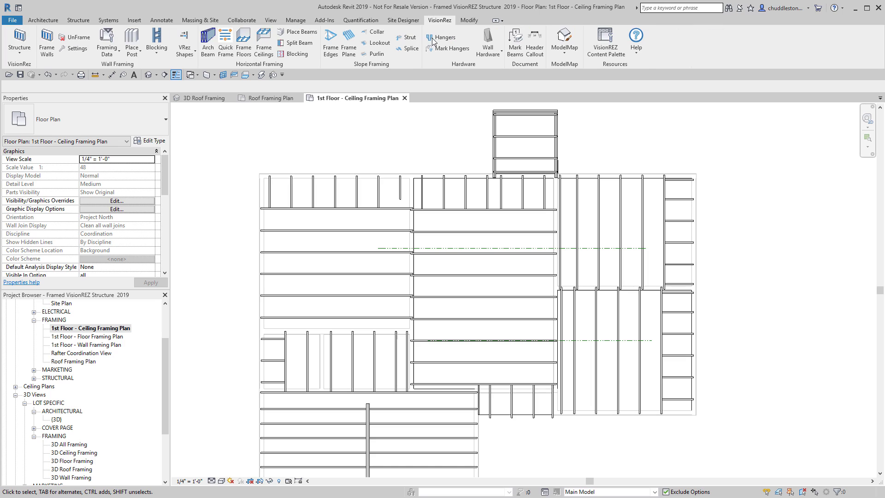
click(299, 33)
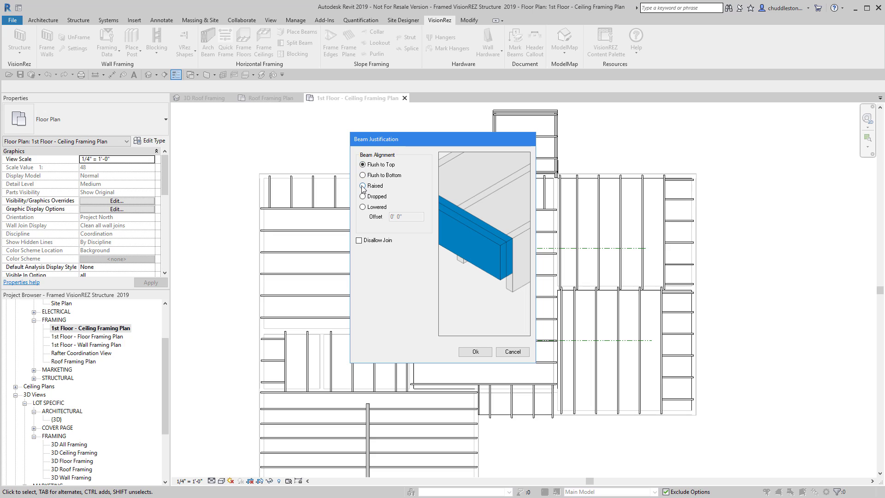
click(363, 186)
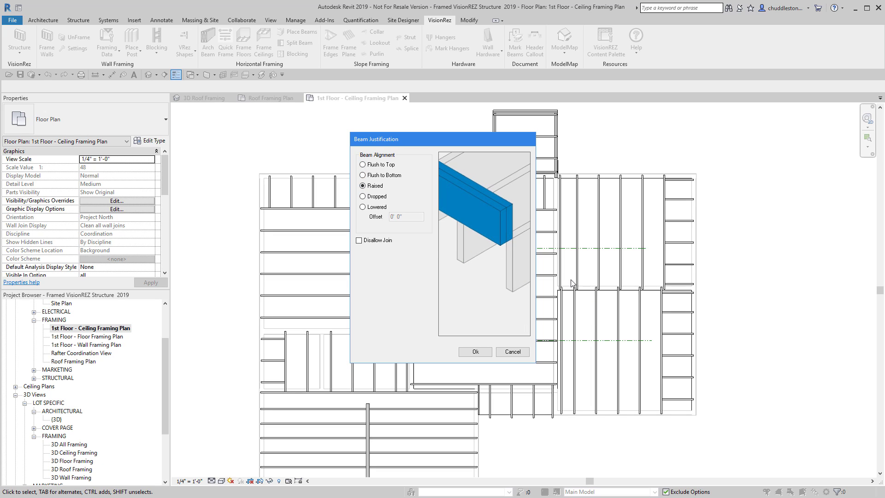
click(475, 352)
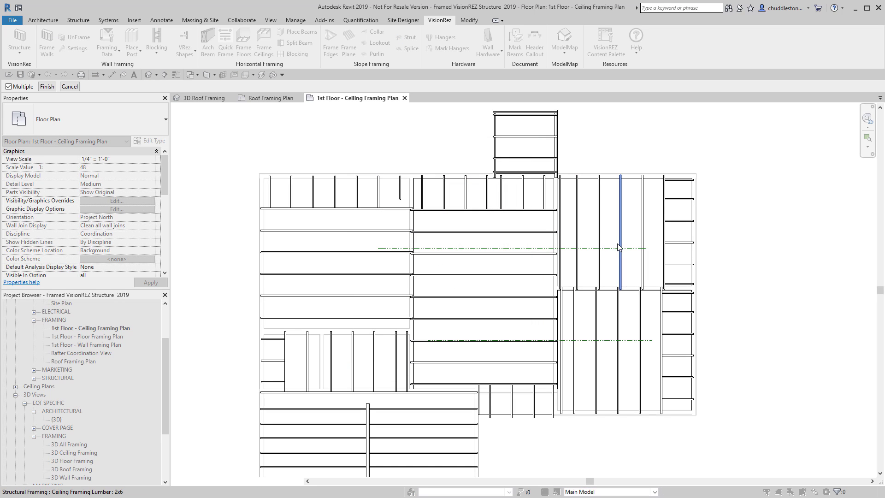
Step: Select the five ceiling joists to carry and choose the 3X - 2x12 MULTI BEAM type
scroll(686, 238, up, 3)
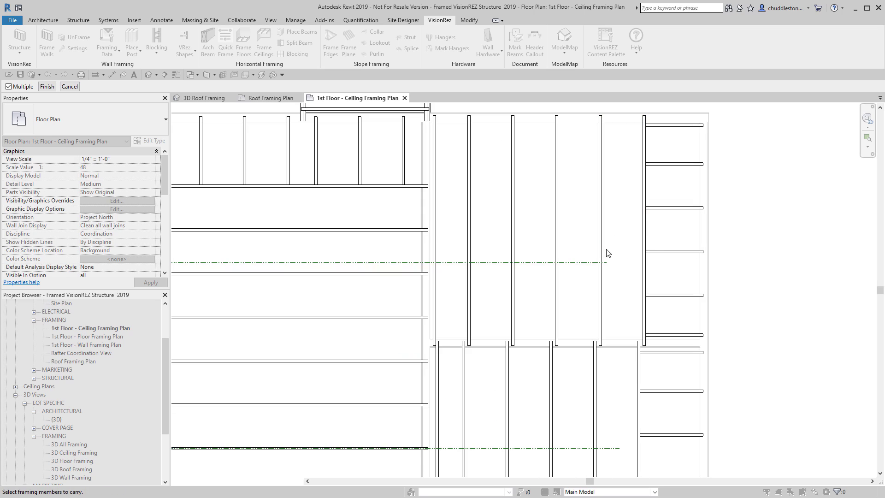
drag(624, 240, 285, 276)
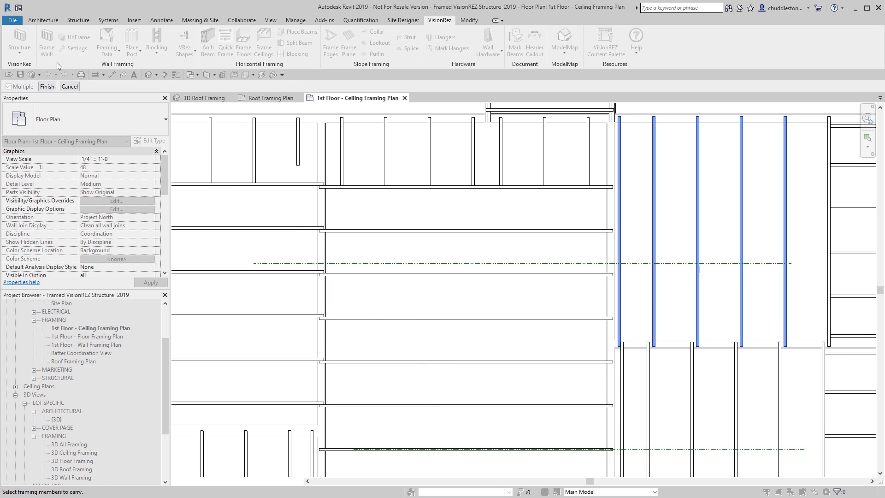
click(47, 87)
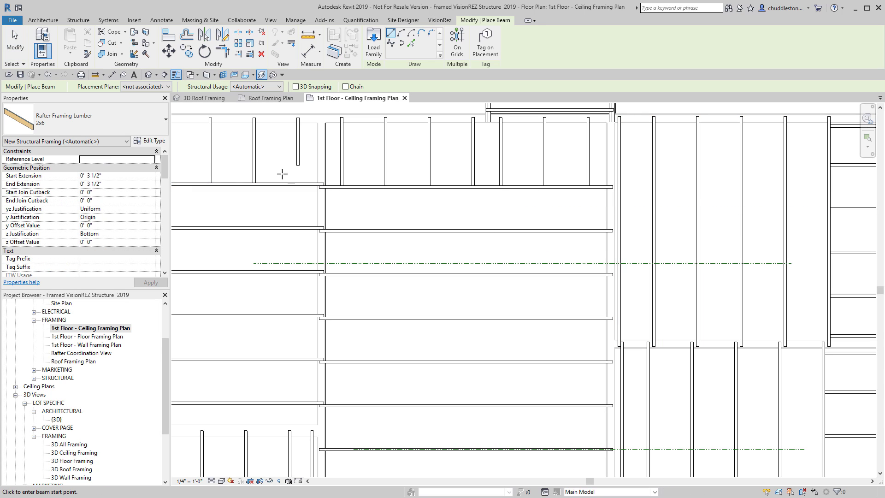
click(109, 122)
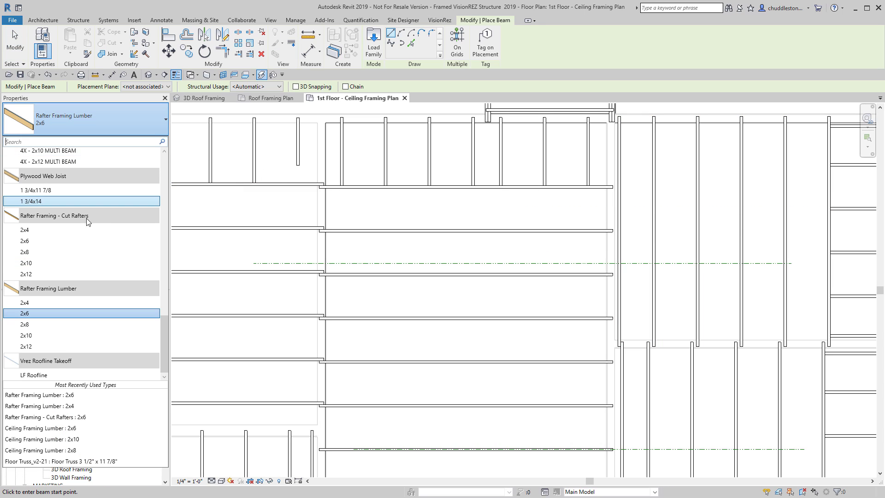
scroll(88, 220, up, 4)
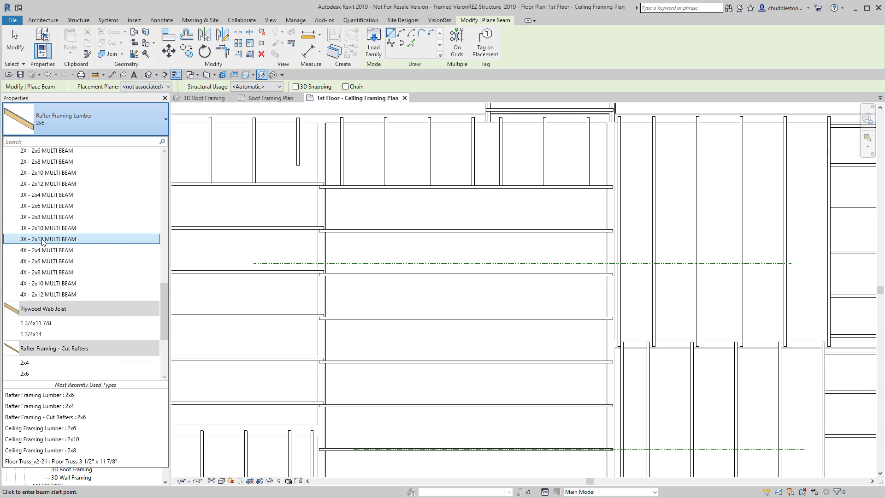
click(43, 240)
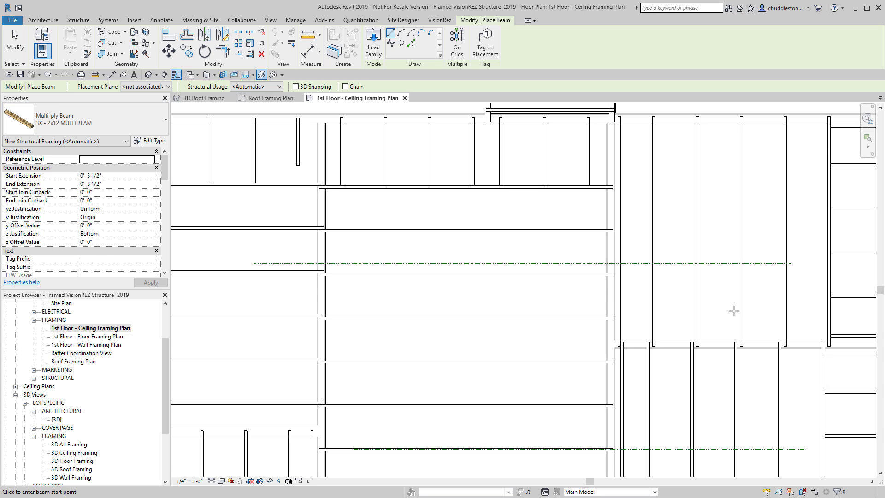
Step: Draw the two multi-ply beams along the reference planes, then exit beam placement
click(791, 263)
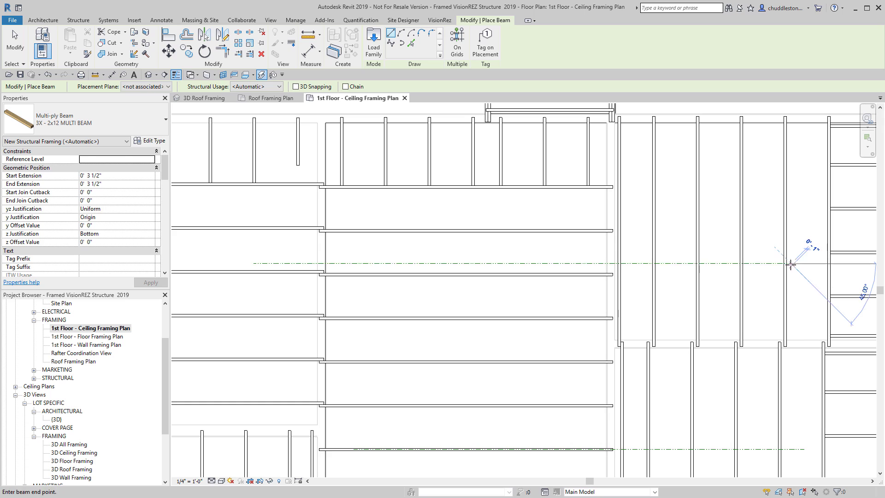
click(256, 264)
scroll(435, 373, down, 3)
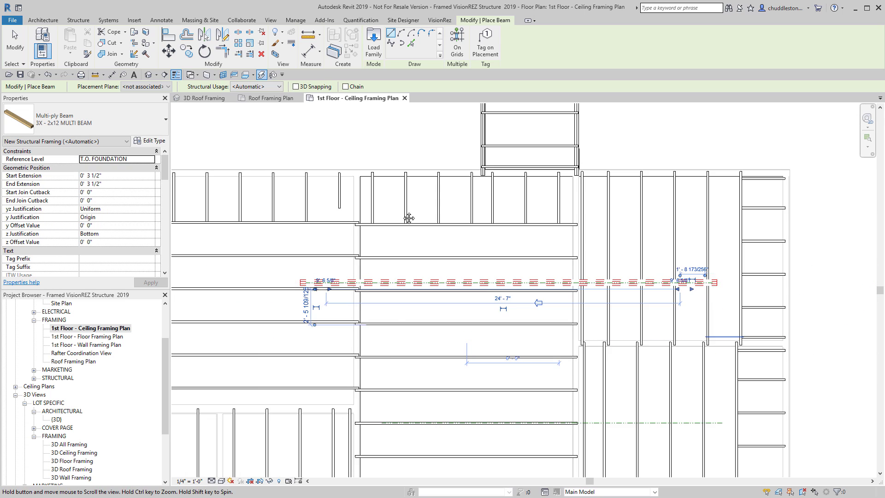
middle_drag(642, 432, 574, 280)
click(583, 260)
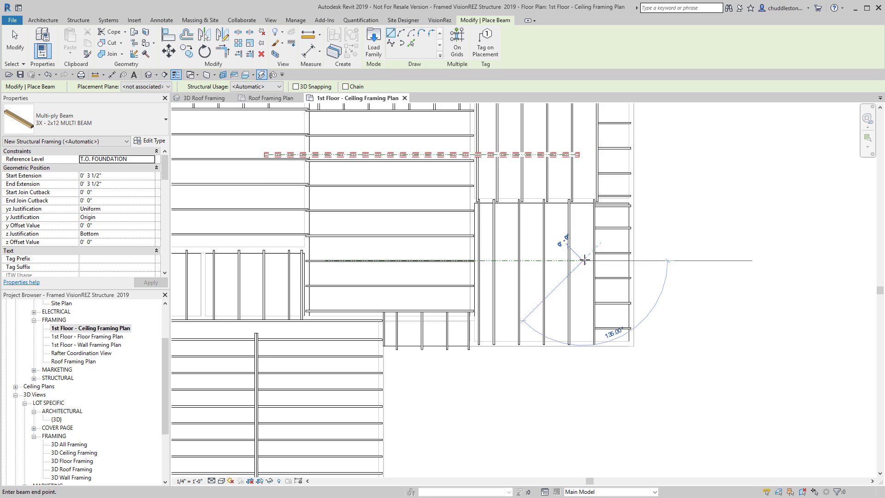
click(322, 261)
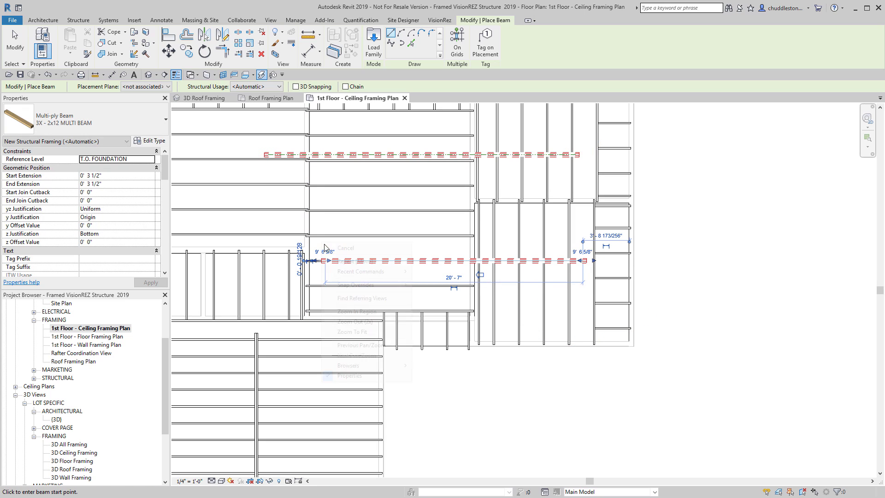
right_click(323, 243)
click(346, 252)
scroll(364, 246, down, 1)
right_click(364, 247)
click(373, 251)
click(377, 252)
key(Escape)
key(Escape)
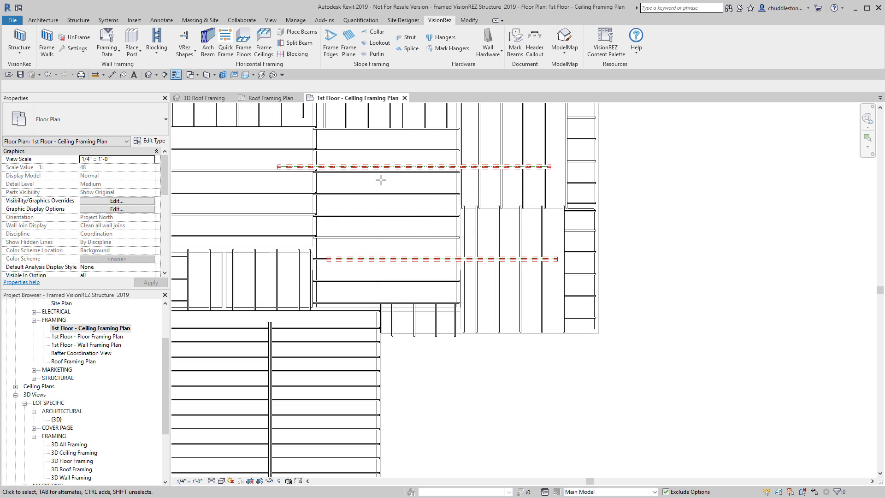
Step: Orbit the 3D Roof Framing view to inspect the new multi-ply beams, then return to the Roof Framing Plan
click(266, 99)
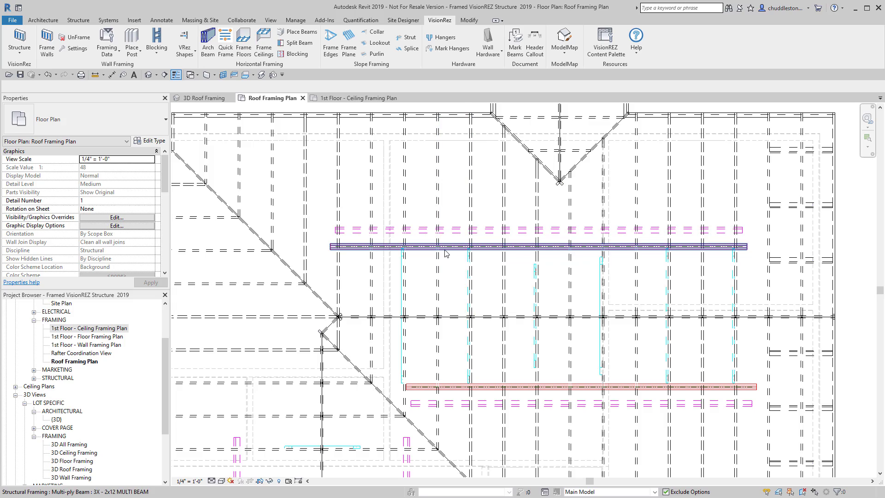
click(205, 98)
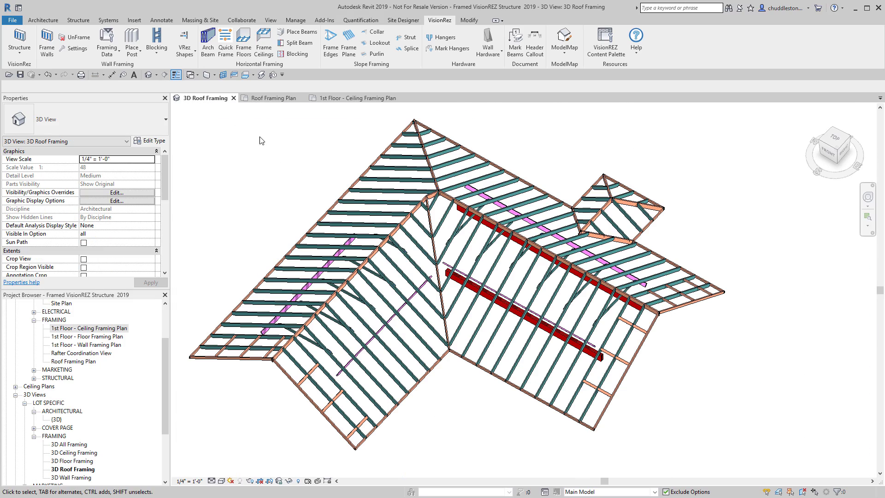
shift+middle_drag(537, 323, 615, 195)
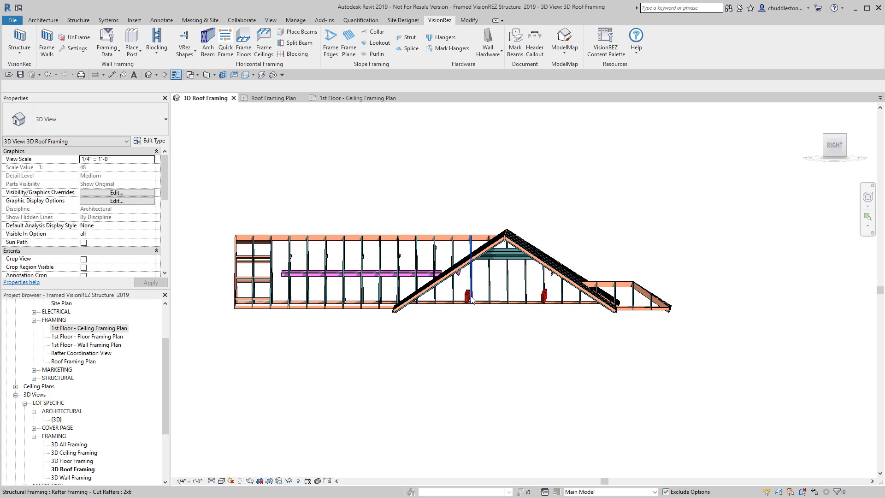
click(467, 295)
shift+middle_drag(467, 297, 544, 334)
click(556, 343)
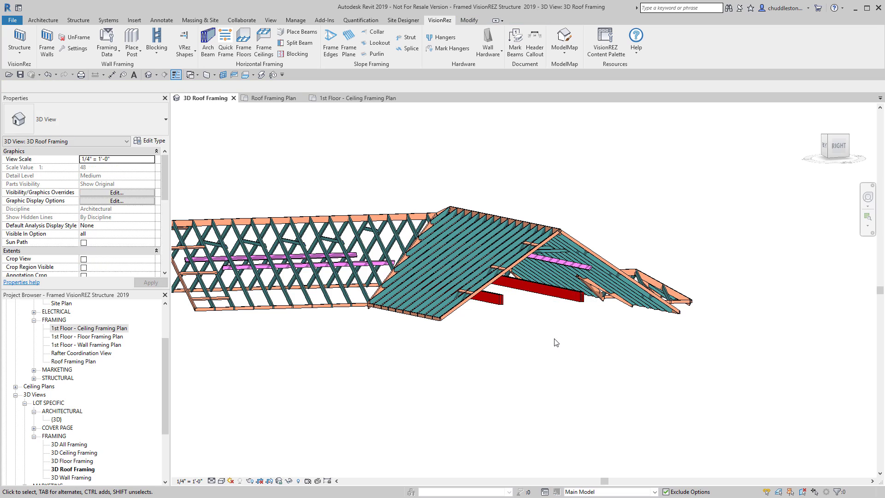
shift+middle_drag(505, 334, 347, 234)
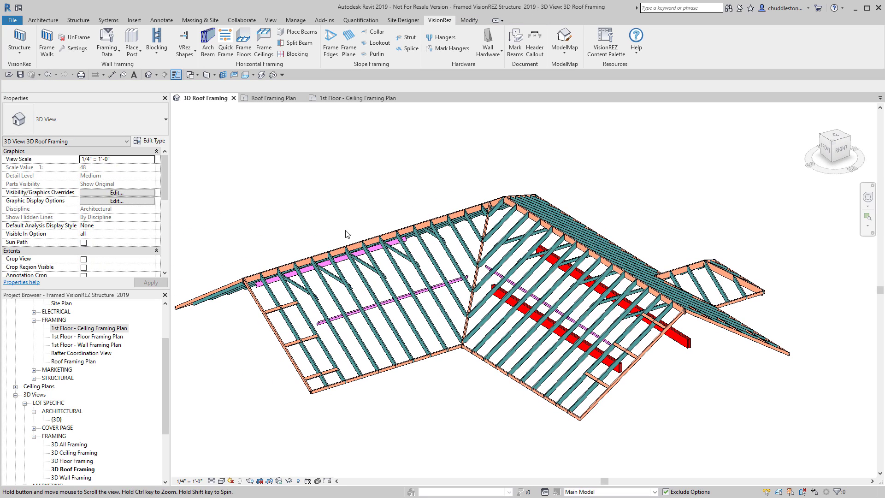
click(261, 98)
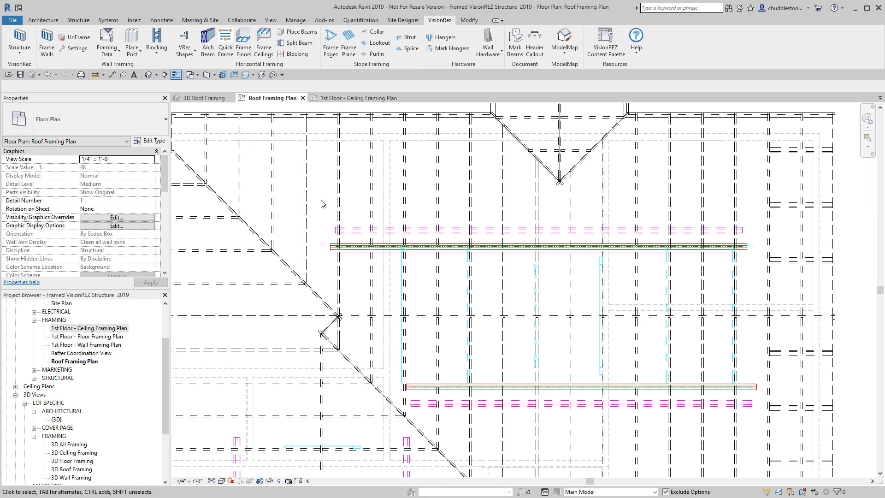
Step: Delete the reference plane running along the 3X - 2x12 multi-ply beam
scroll(322, 204, up, 5)
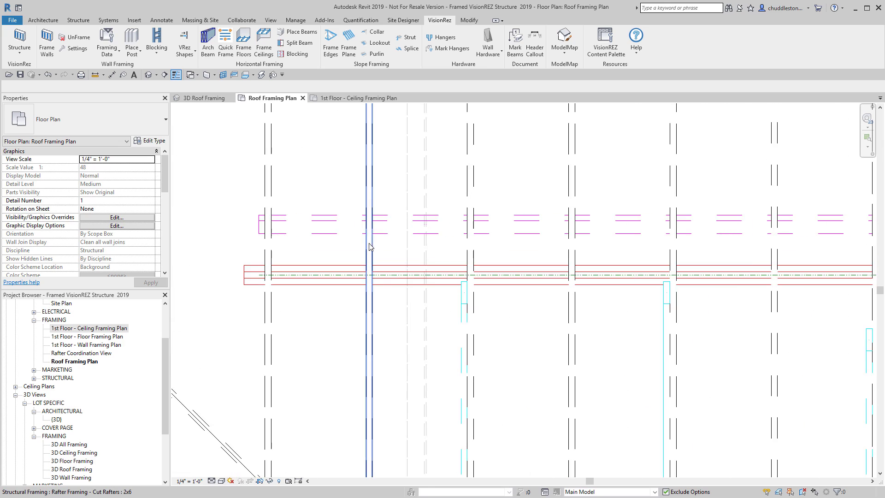
click(333, 285)
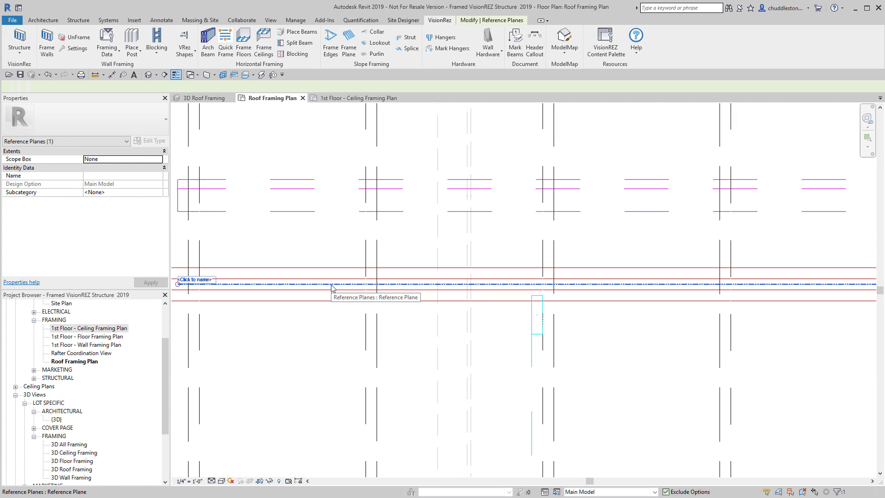
click(326, 312)
scroll(332, 295, down, 3)
scroll(493, 411, up, 4)
scroll(492, 410, up, 3)
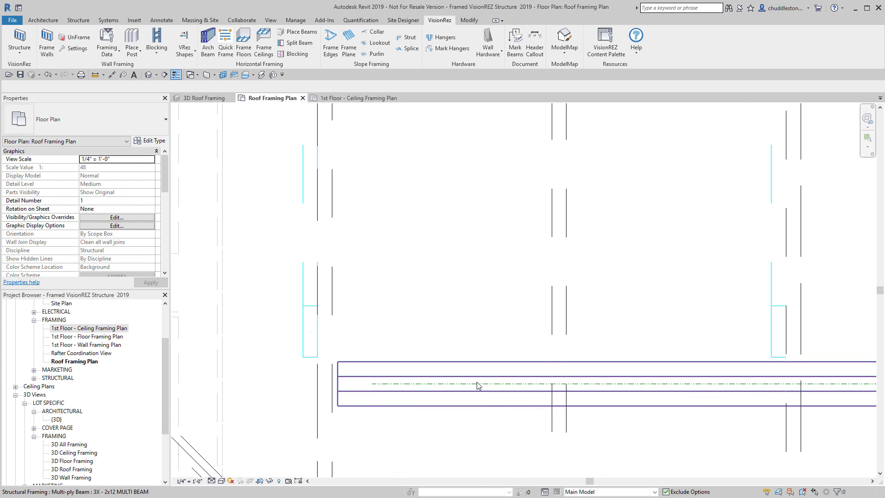
click(477, 383)
key(Delete)
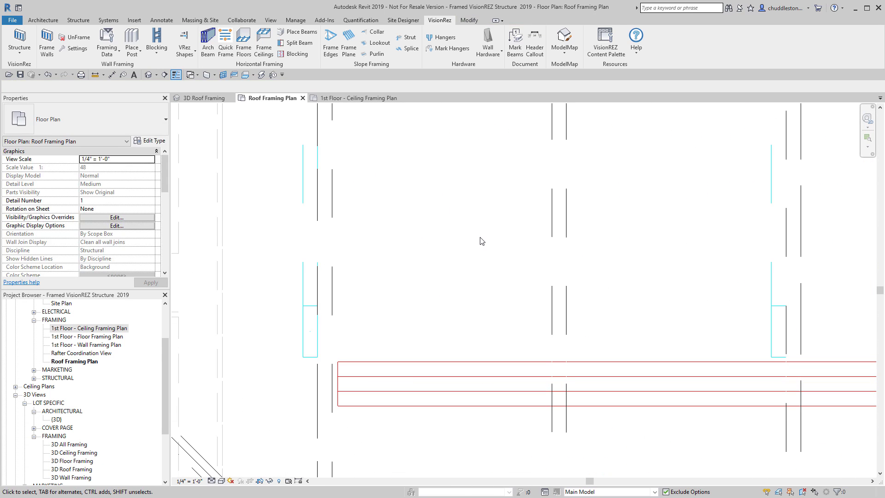
scroll(480, 240, down, 8)
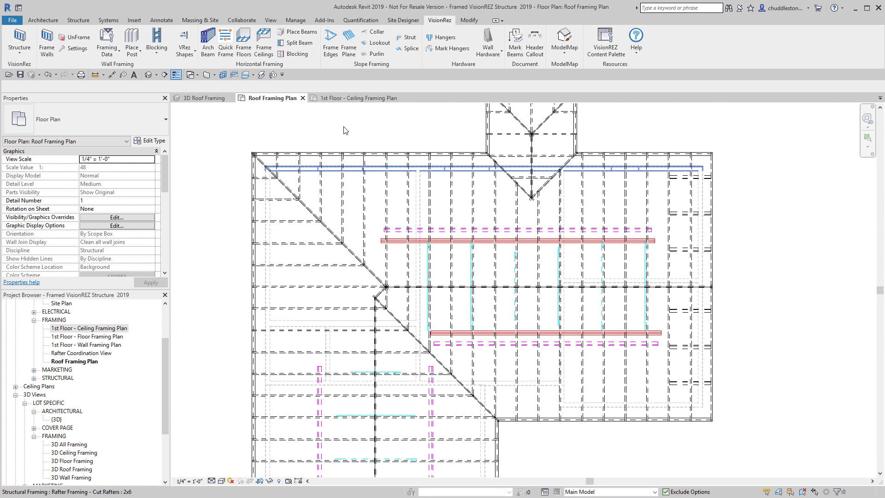
Step: Configure Strut Creation for 3D, Dimension Lumber-Column, 2x4 struts
click(401, 39)
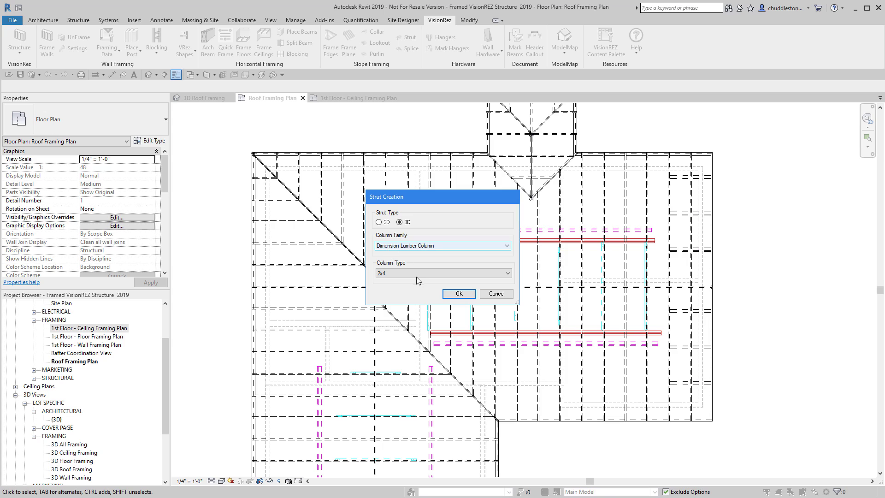
click(395, 273)
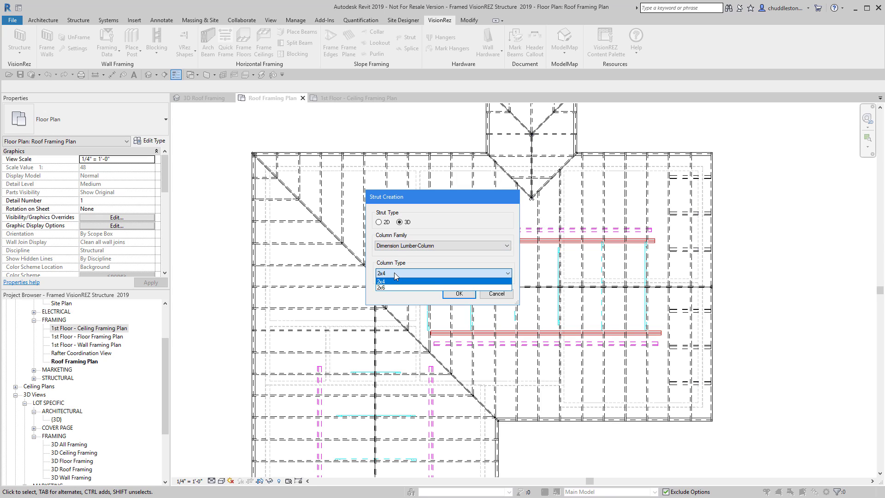
click(394, 272)
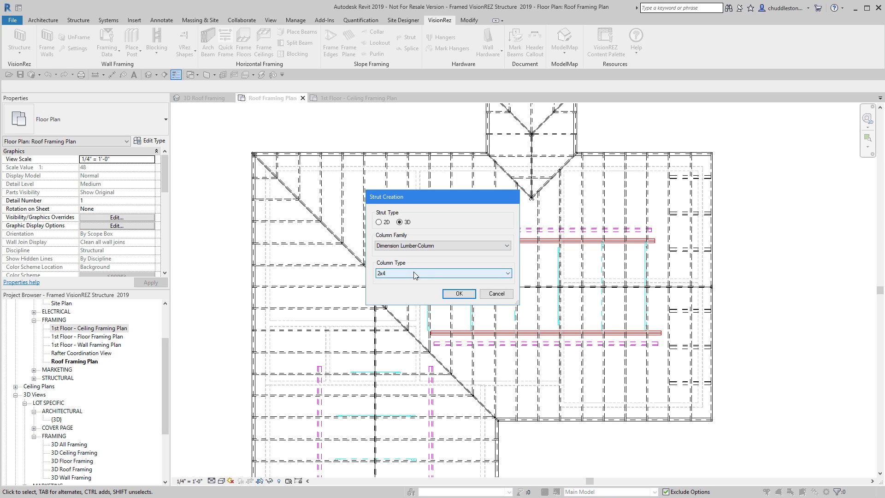
click(458, 293)
Step: Place struts from points on the purlin down to the multi-ply beam at rafter positions
scroll(737, 229, up, 5)
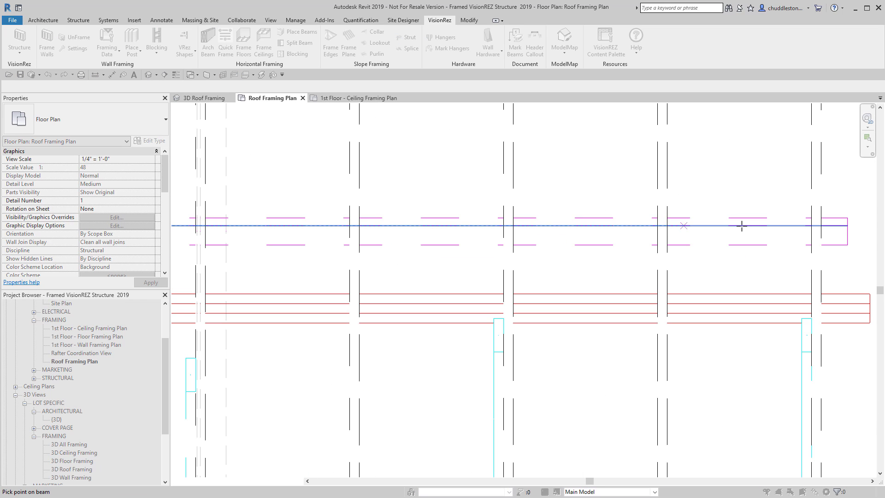
click(816, 225)
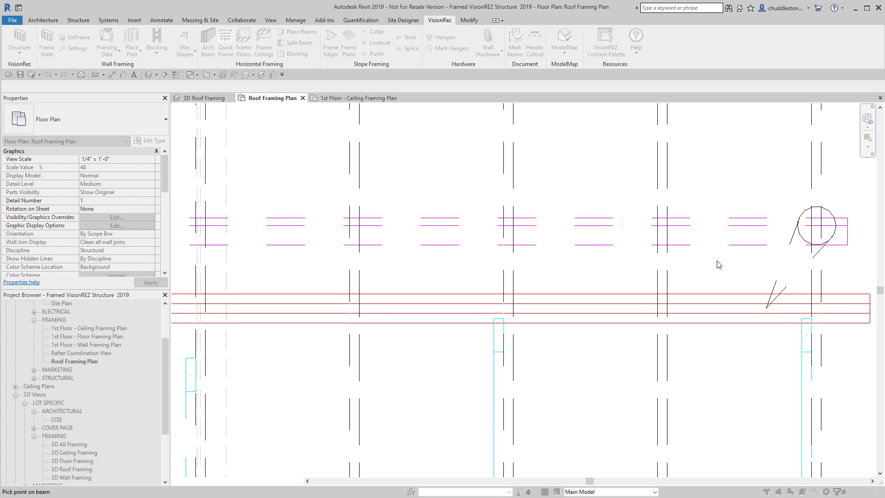
scroll(702, 266, down, 3)
middle_drag(723, 198, 721, 158)
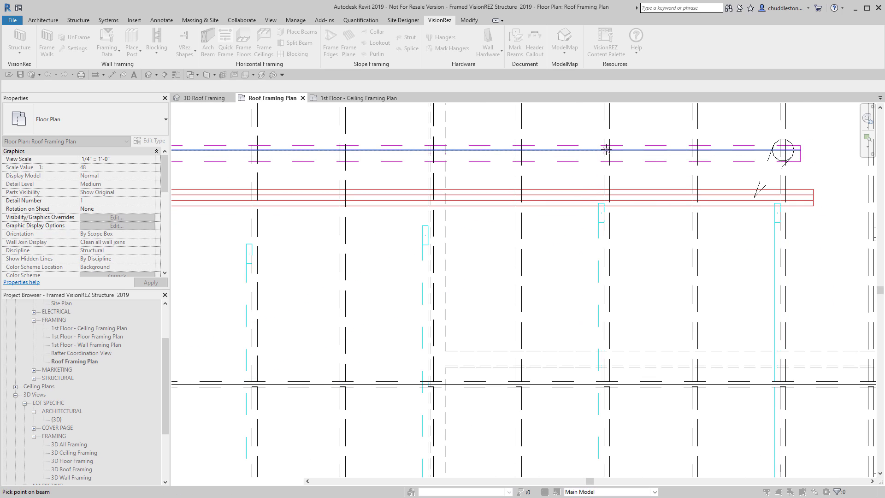
click(605, 149)
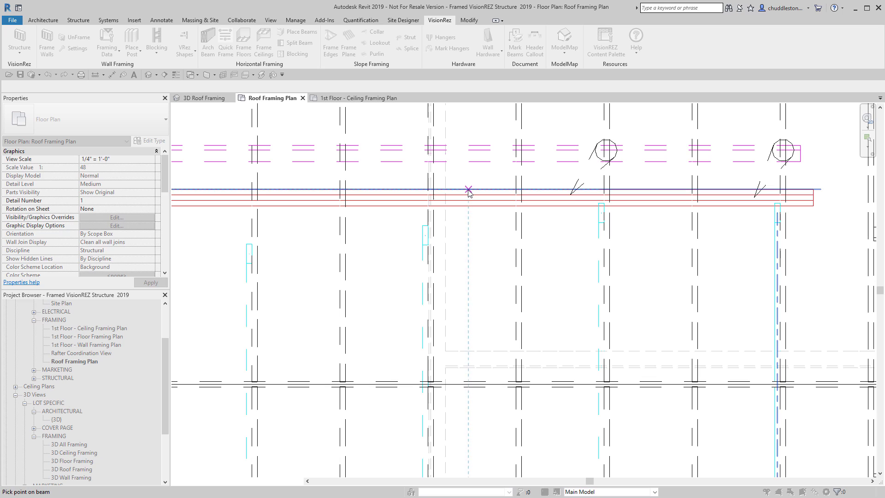
middle_drag(468, 190, 550, 242)
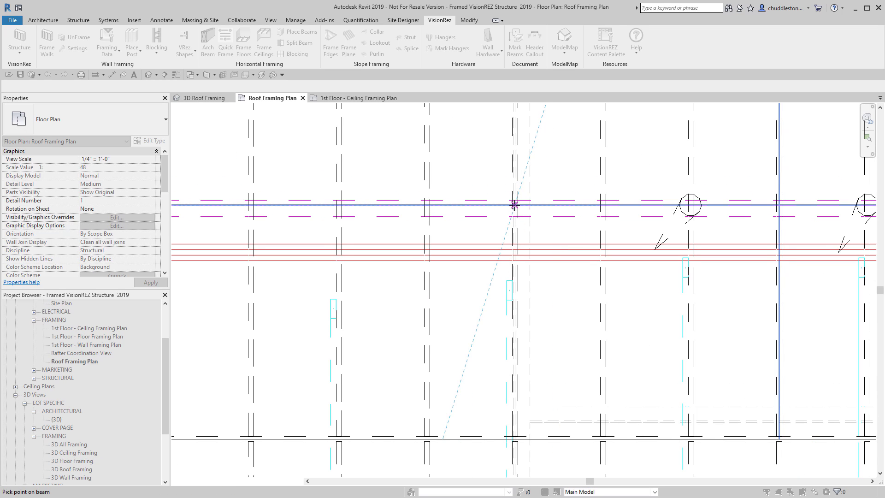
click(505, 236)
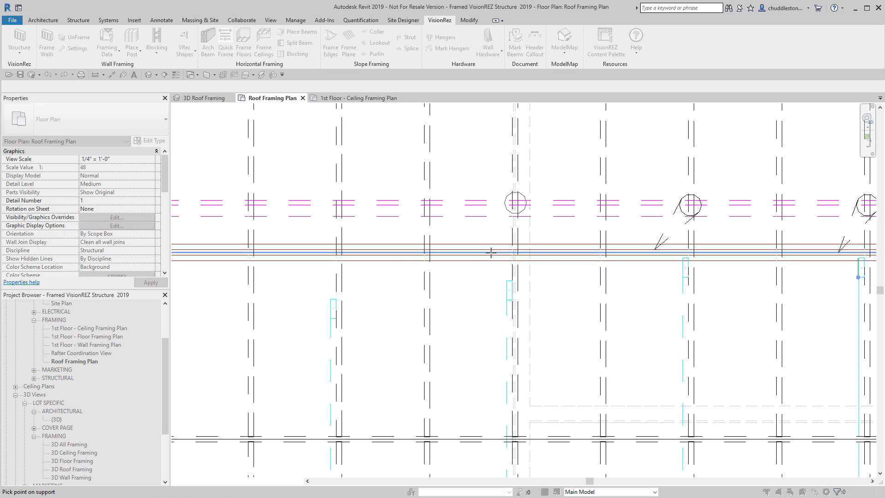
click(491, 255)
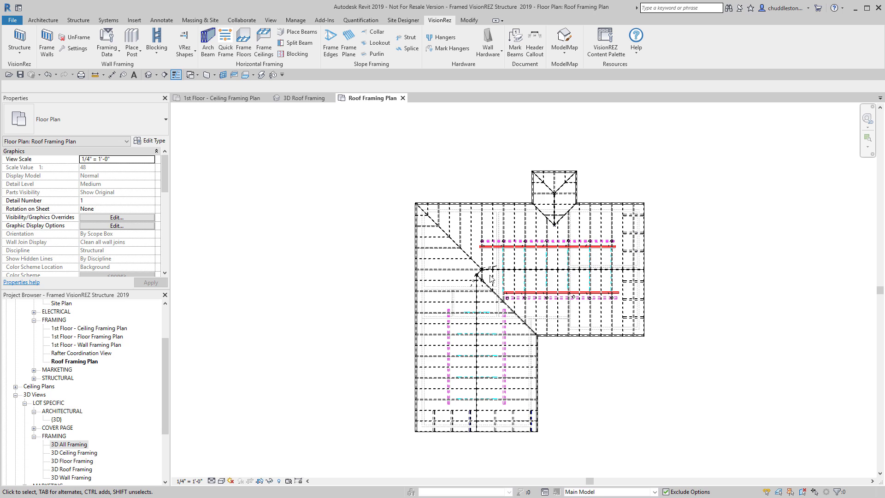
Step: Orbit the 3D Roof Framing view and select the slanted 2x4 struts to check their offsets
scroll(473, 284, up, 3)
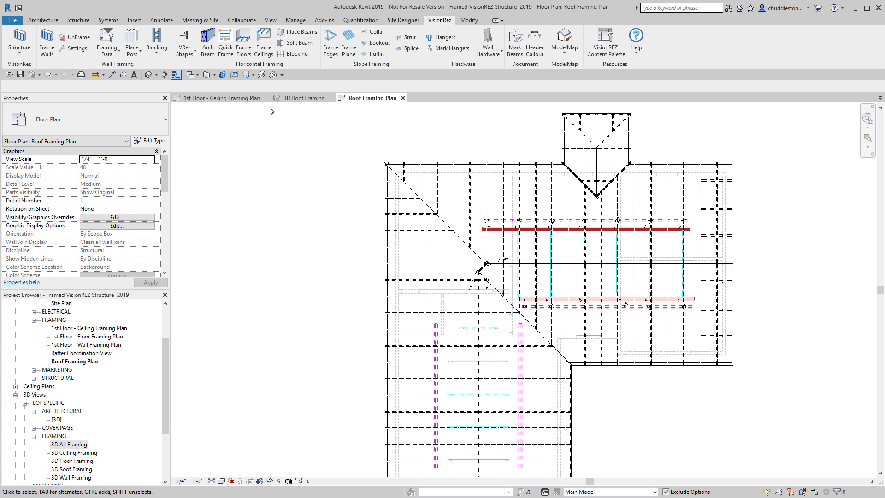
click(300, 98)
shift+middle_drag(470, 214, 501, 210)
scroll(505, 221, up, 6)
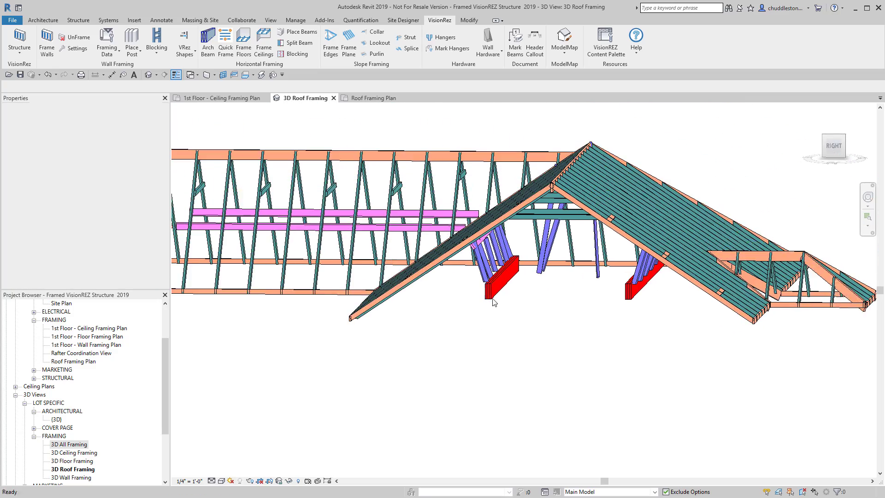
shift+middle_drag(505, 266, 522, 191)
click(610, 285)
click(646, 255)
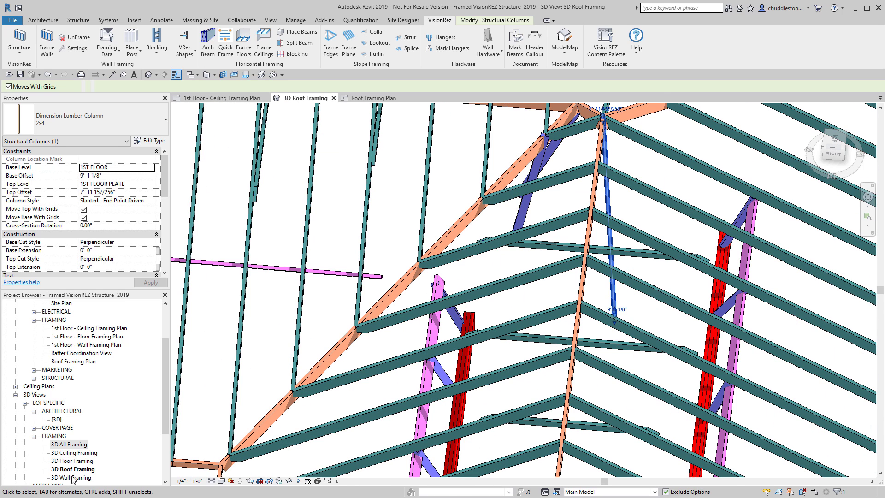
double_click(55, 445)
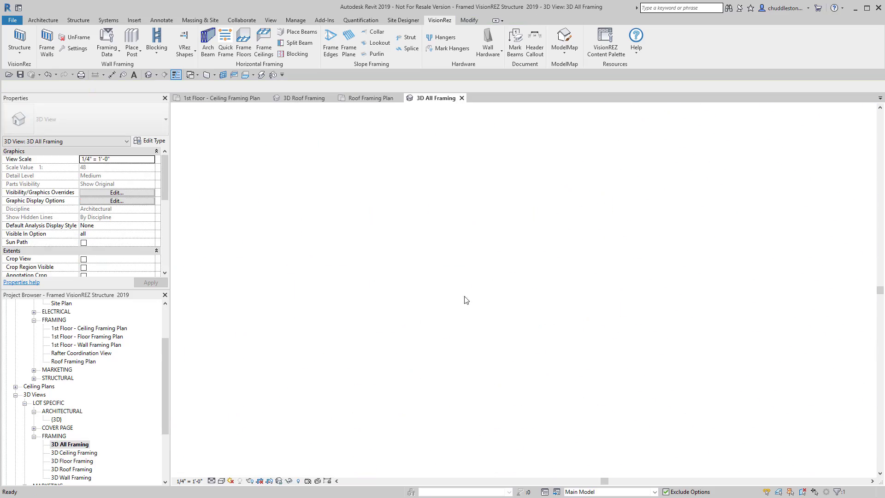
shift+middle_drag(515, 269, 544, 217)
scroll(454, 246, up, 5)
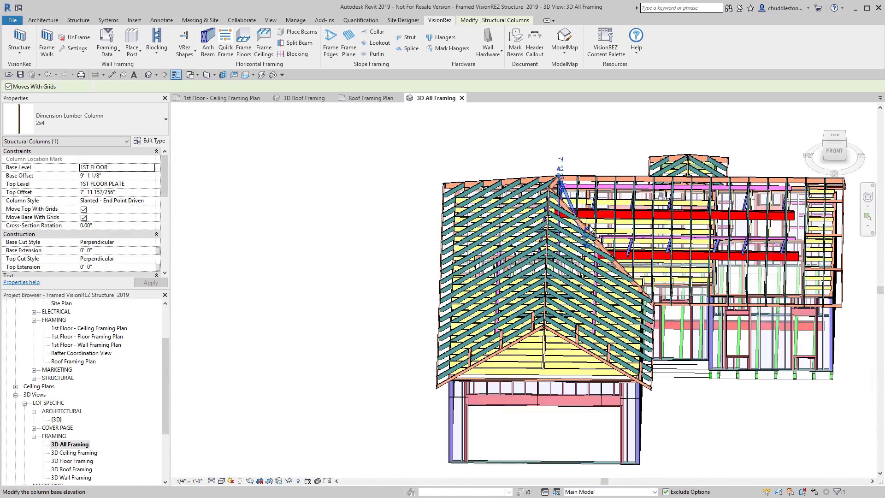
click(340, 158)
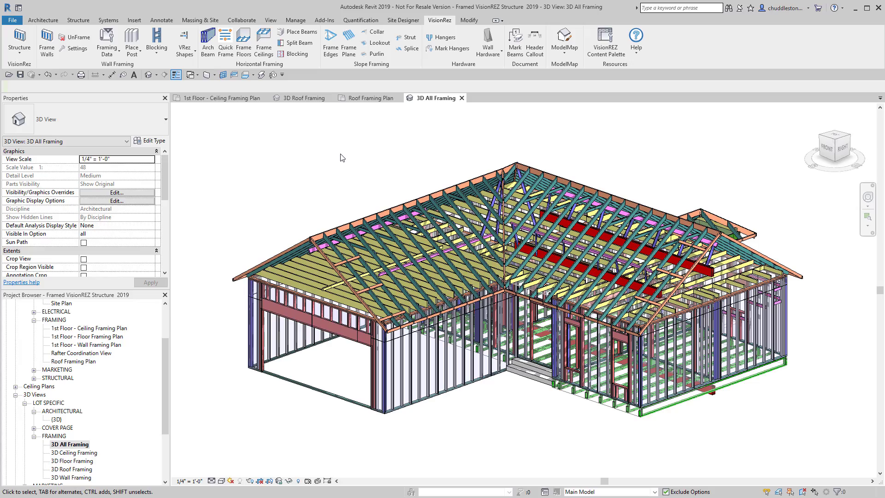